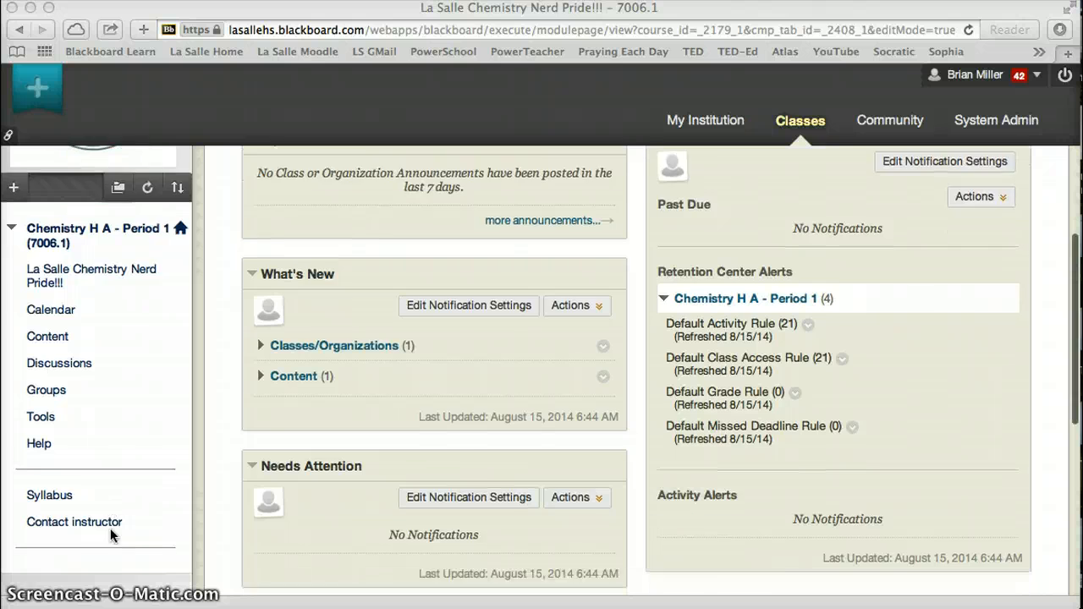
Open the Syllabus page of the Chemistry H A - Period 1 course for editing
{"action": "left_click", "coordinate": [73, 434]}
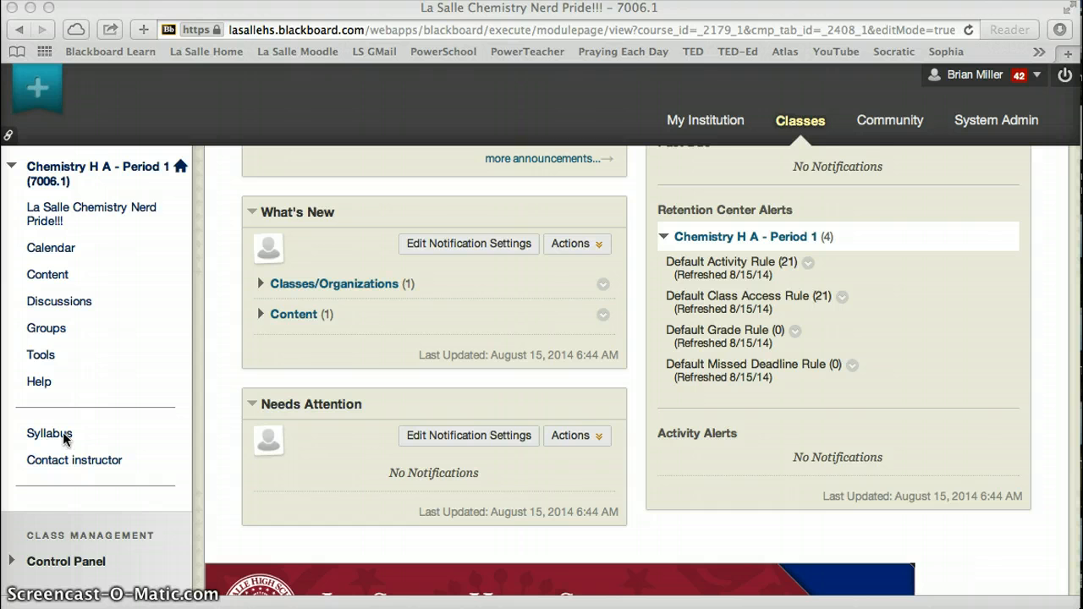
{"action": "left_click", "coordinate": [63, 432]}
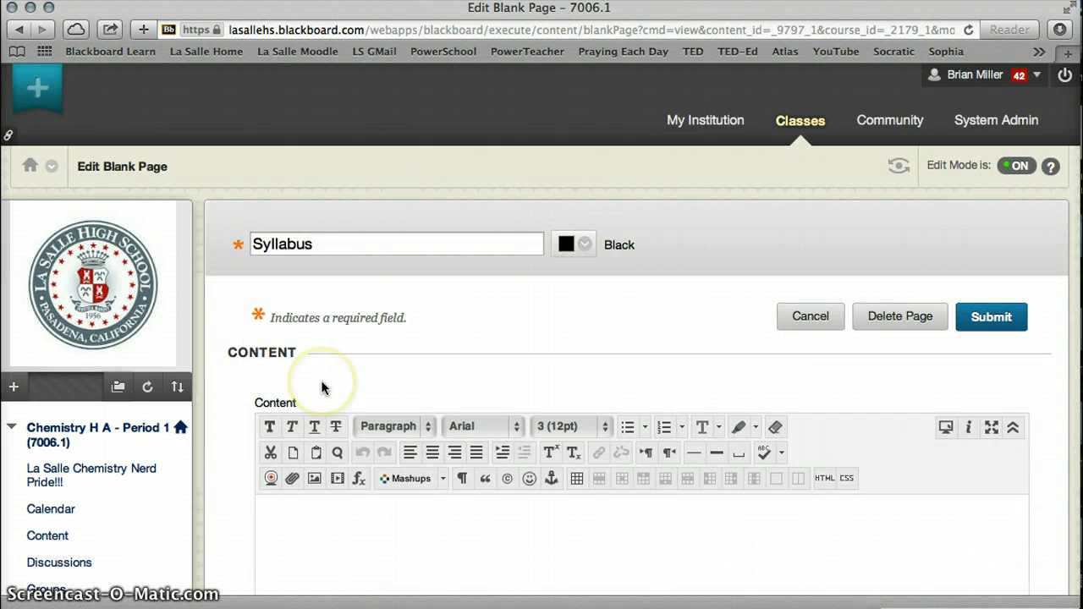
{"action": "scroll", "coordinate": [322, 387], "scroll_direction": "down", "scroll_amount": 3}
{"action": "scroll", "coordinate": [322, 387], "scroll_direction": "down", "scroll_amount": 2}
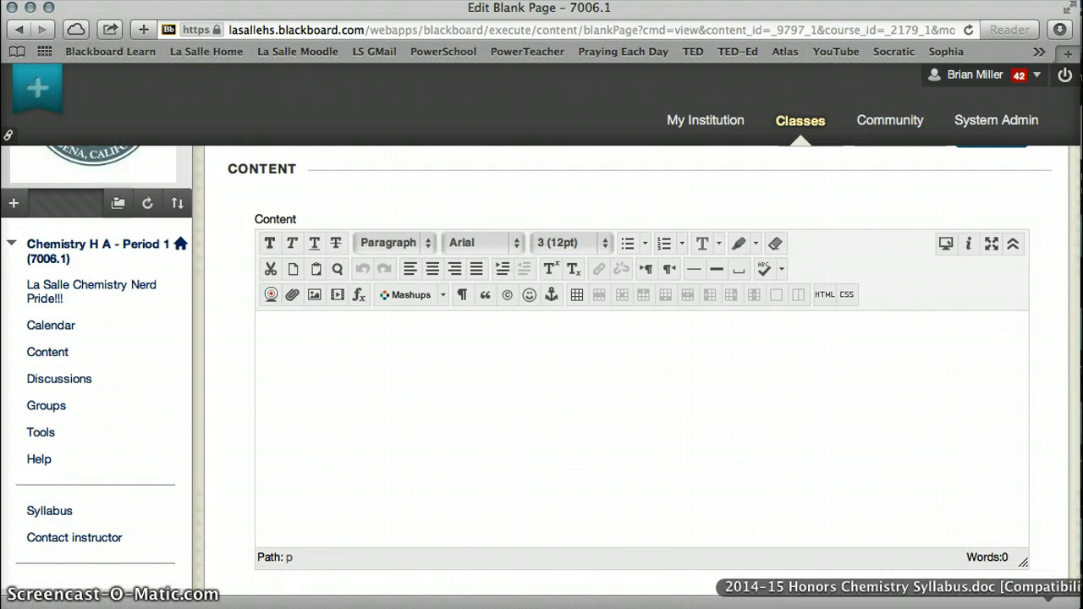
Switch to the Word document 2014-15 Honors Chemistry Syllabus.doc and copy its text from the HONORS CHEMISTRY heading through the GRADING section
{"action": "left_click", "coordinate": [1049, 599]}
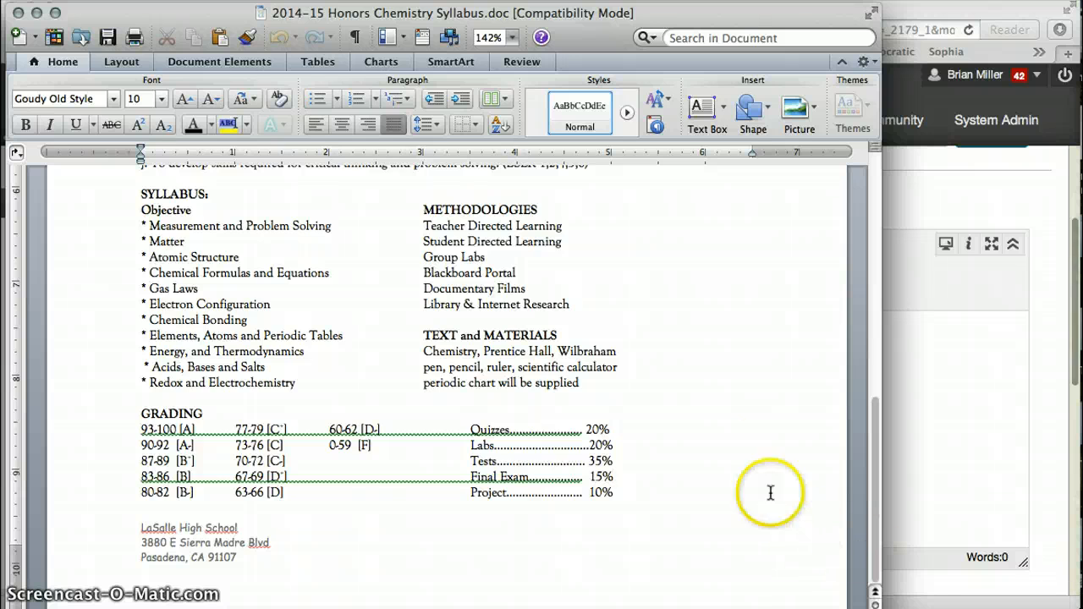
{"action": "scroll", "coordinate": [765, 448], "scroll_direction": "up", "scroll_amount": 10}
{"action": "scroll", "coordinate": [765, 448], "scroll_direction": "up", "scroll_amount": 3}
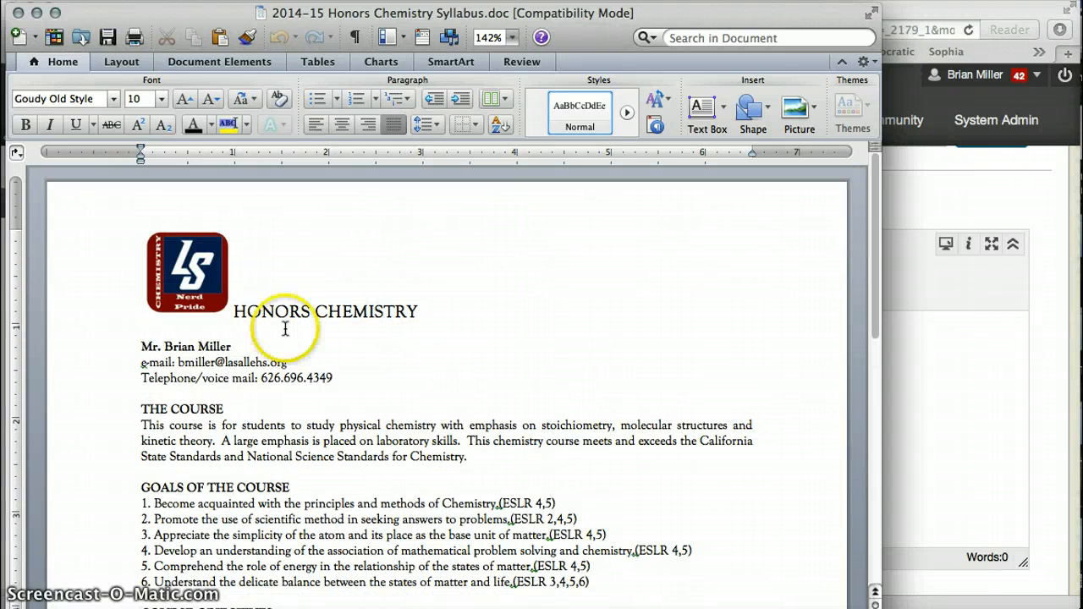
{"action": "left_click", "coordinate": [144, 279]}
{"action": "left_click_drag", "start_coordinate": [143, 279], "coordinate": [692, 608]}
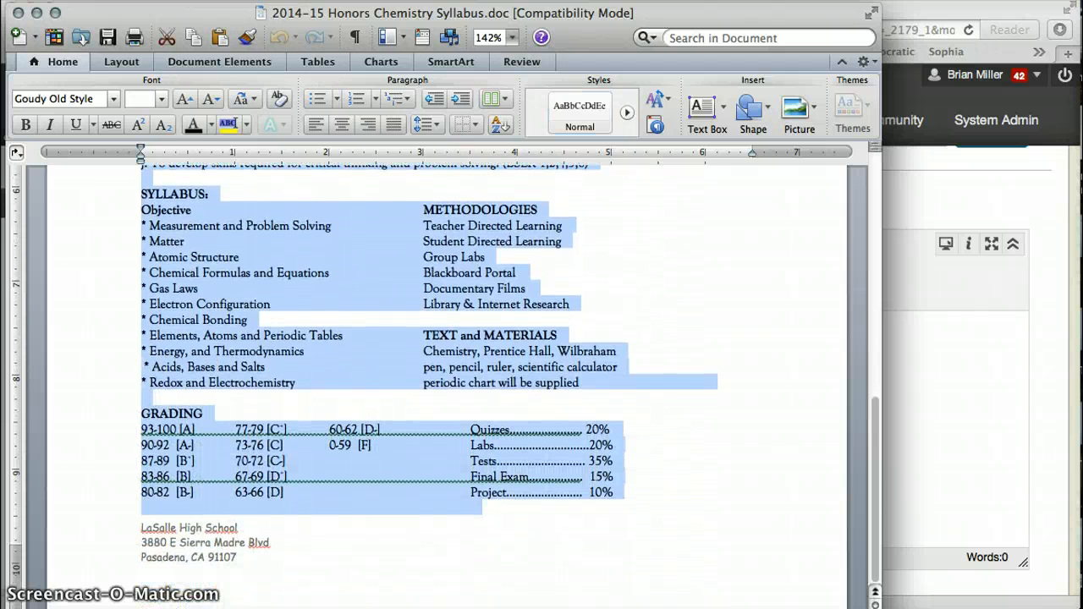
Return to Blackboard in the browser and paste the copied syllabus text into the page's content
{"action": "left_click", "coordinate": [951, 412]}
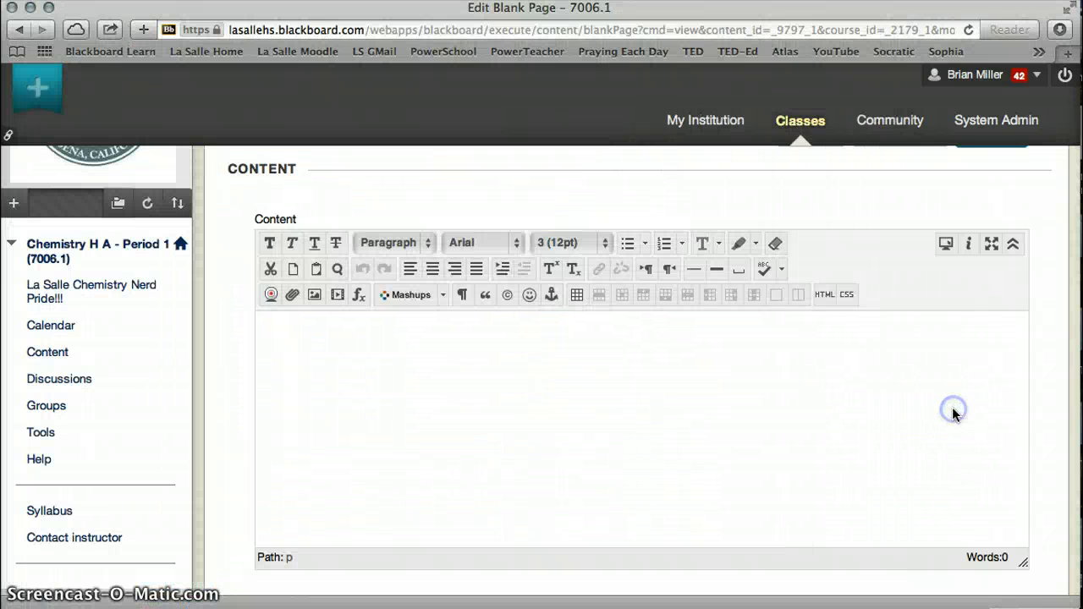
{"action": "left_click", "coordinate": [338, 330]}
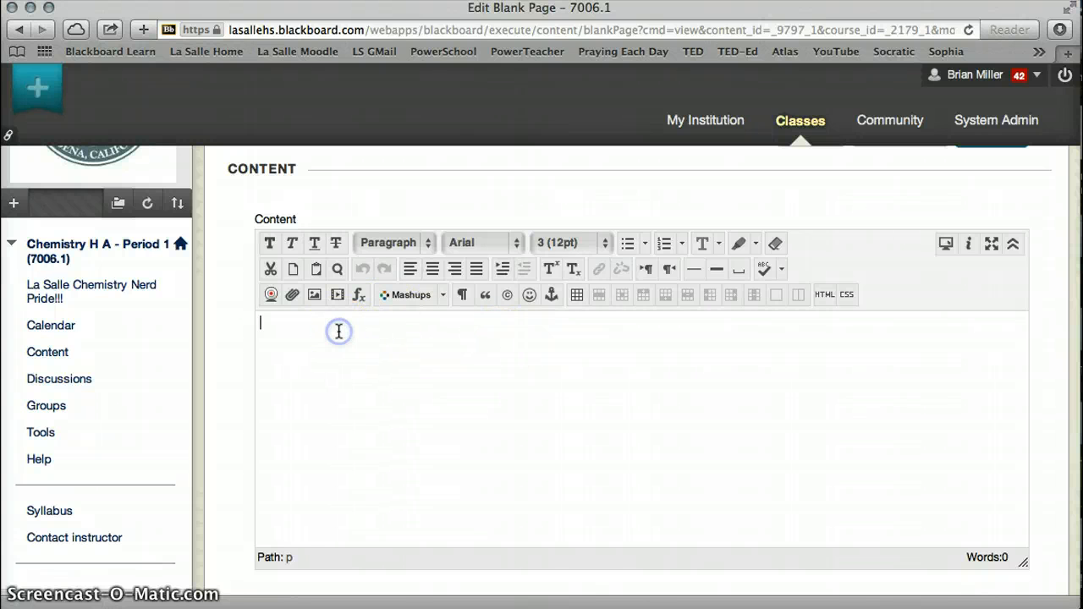
{"action": "key", "text": "super+v"}
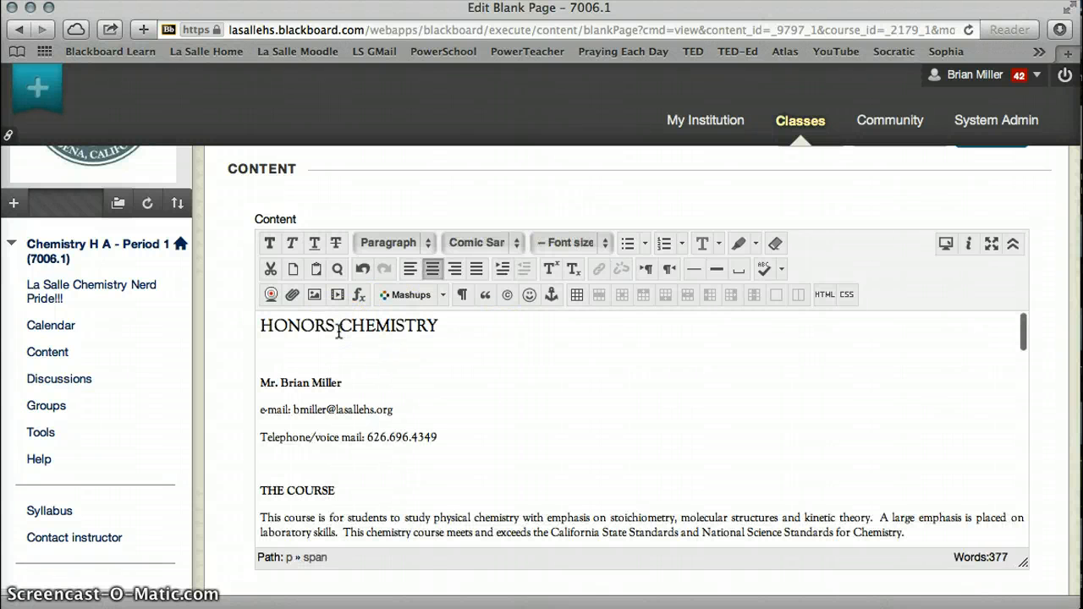
Remove the blank line between the HONORS CHEMISTRY heading and the instructor's name, and left-align the name line
{"action": "scroll", "coordinate": [339, 331], "scroll_direction": "down", "scroll_amount": 5}
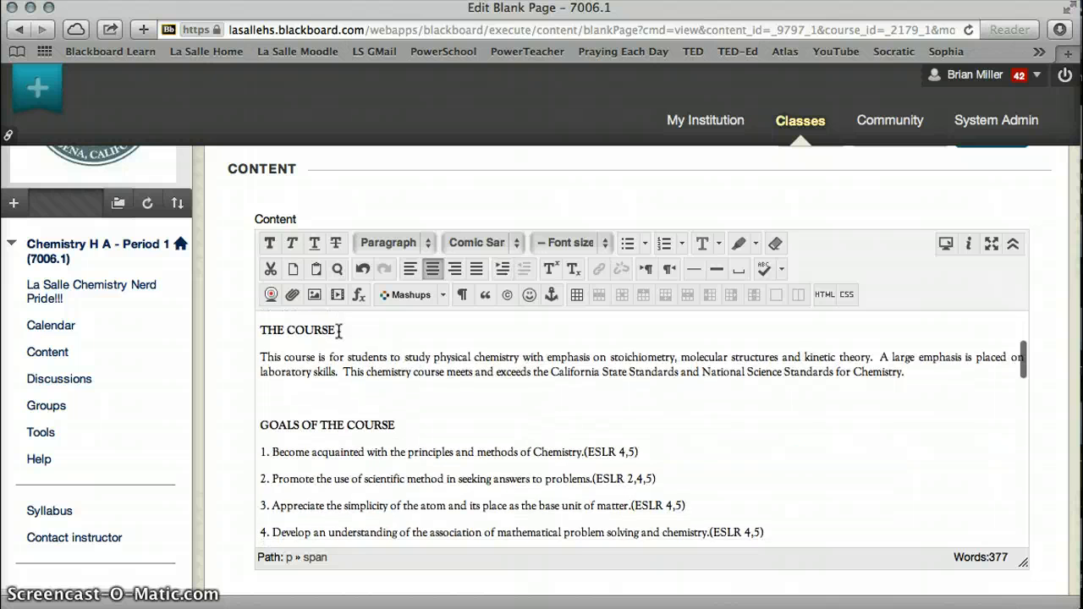
{"action": "scroll", "coordinate": [339, 331], "scroll_direction": "up", "scroll_amount": 6}
{"action": "scroll", "coordinate": [339, 331], "scroll_direction": "up", "scroll_amount": 2}
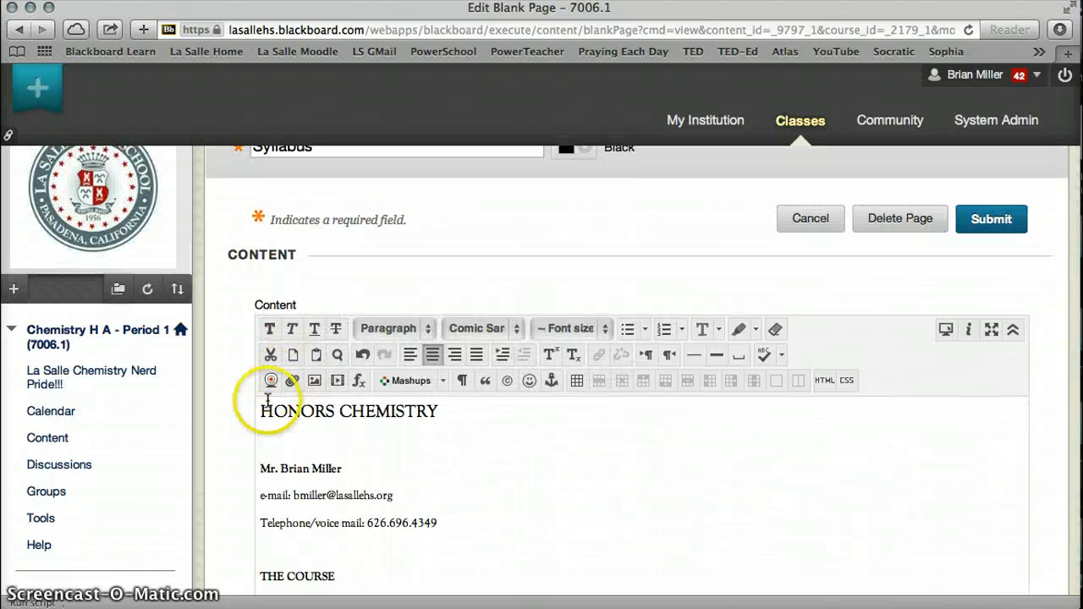
{"action": "left_click", "coordinate": [272, 437]}
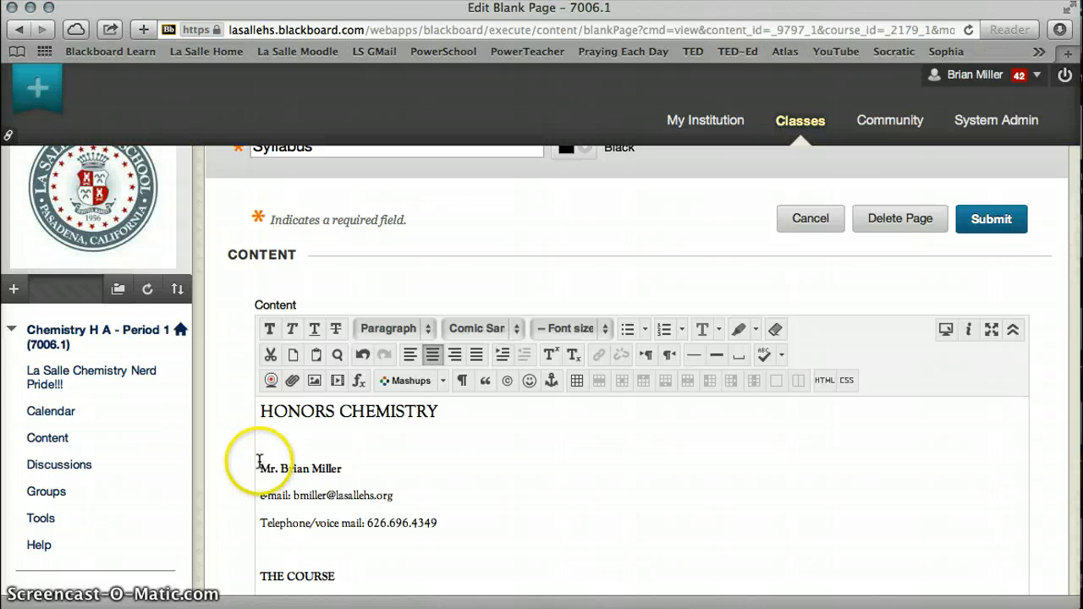
{"action": "left_click", "coordinate": [259, 465]}
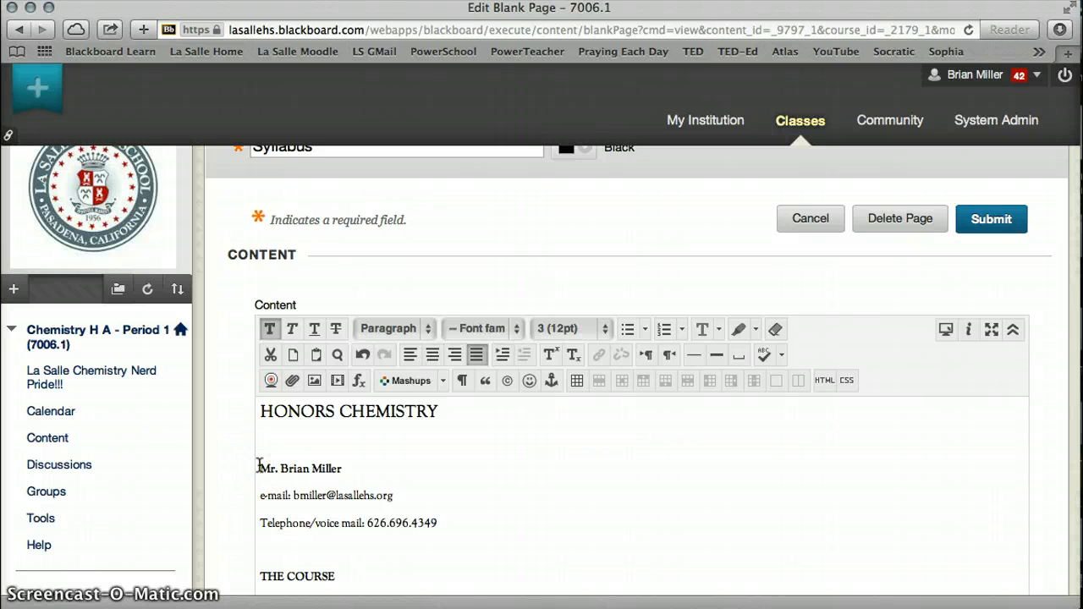
{"action": "key", "text": "BackSpace"}
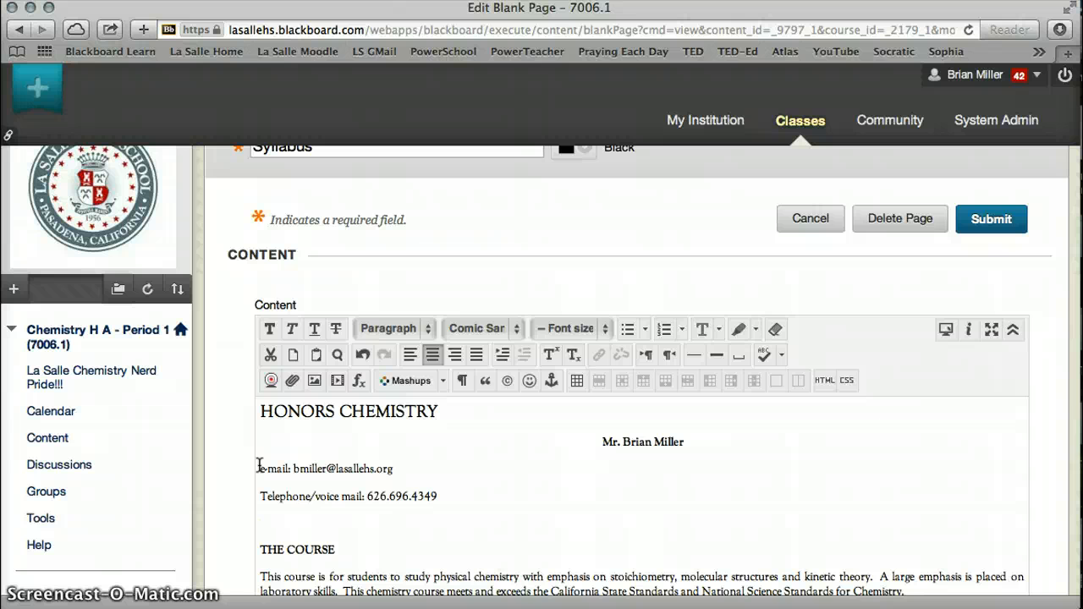
{"action": "left_click", "coordinate": [410, 355]}
Remove the blank lines above the THE COURSE and GOALS OF THE COURSE headings
{"action": "scroll", "coordinate": [406, 459], "scroll_direction": "down", "scroll_amount": 2}
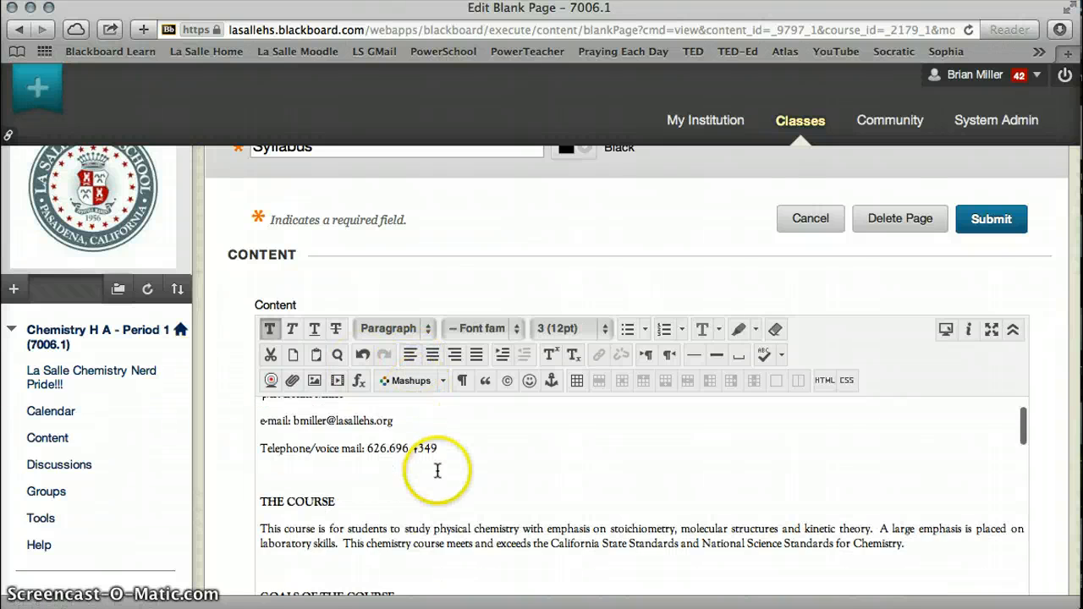
{"action": "left_click", "coordinate": [268, 453]}
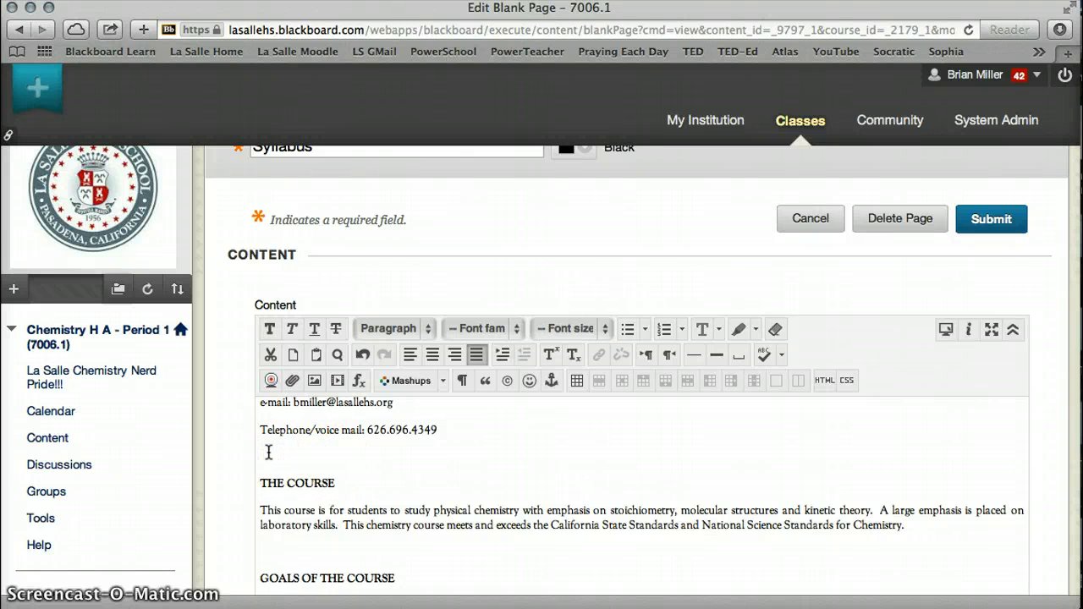
{"action": "key", "text": "BackSpace"}
{"action": "key", "text": "Down"}
{"action": "key", "text": "Down"}
{"action": "key", "text": "Down"}
{"action": "key", "text": "Down"}
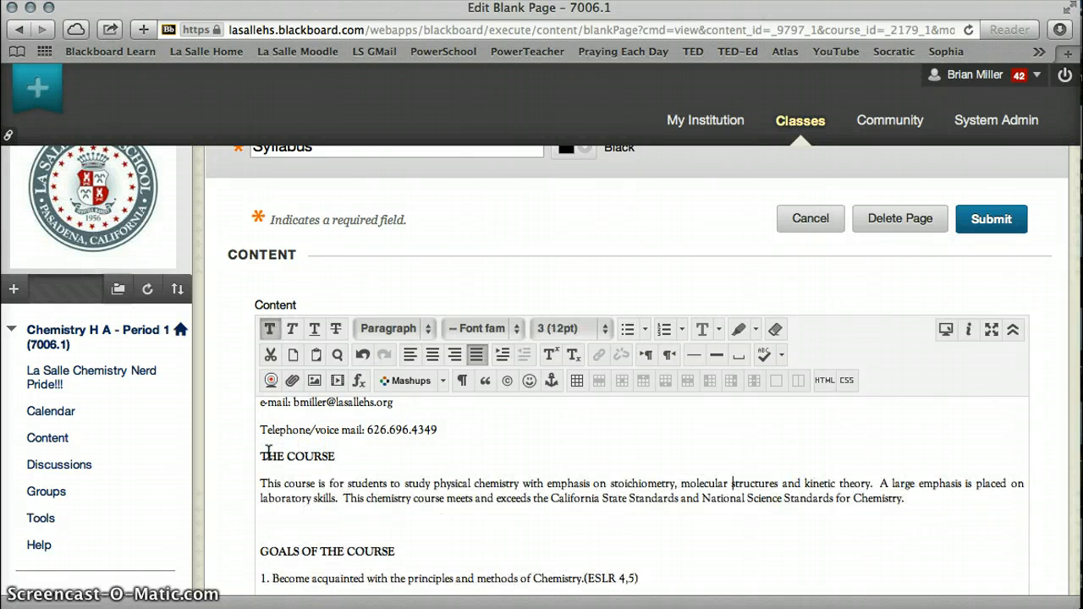
{"action": "key", "text": "BackSpace"}
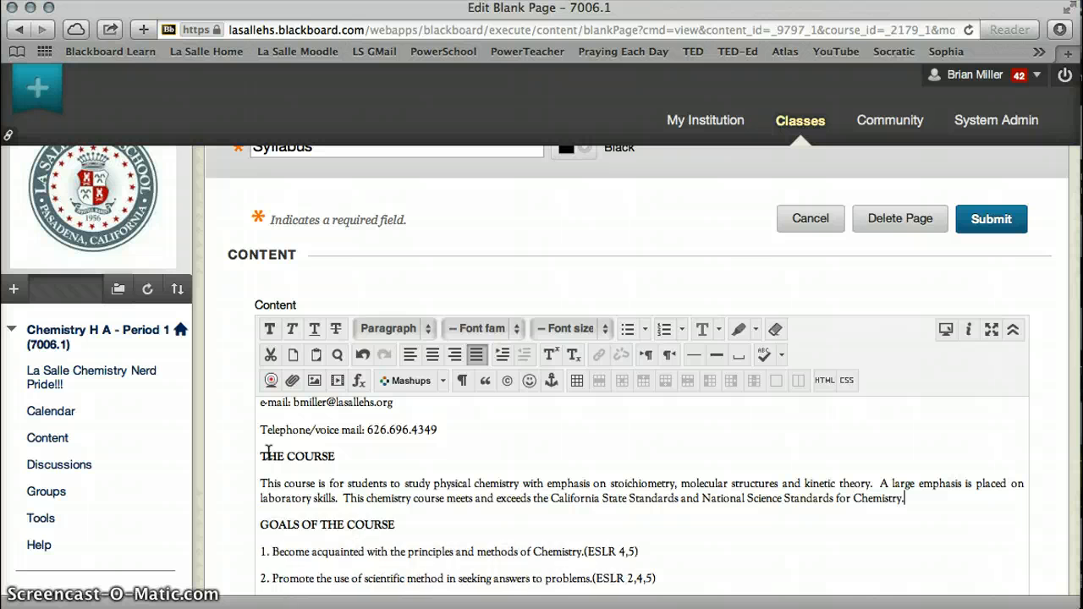
Remove the blank line between goal 6 and the COURSE OBJECTIVES heading
{"action": "key", "text": "Down"}
{"action": "key", "text": "Down"}
{"action": "key", "text": "Down"}
{"action": "key", "text": "Down"}
{"action": "key", "text": "Down"}
{"action": "key", "text": "Down"}
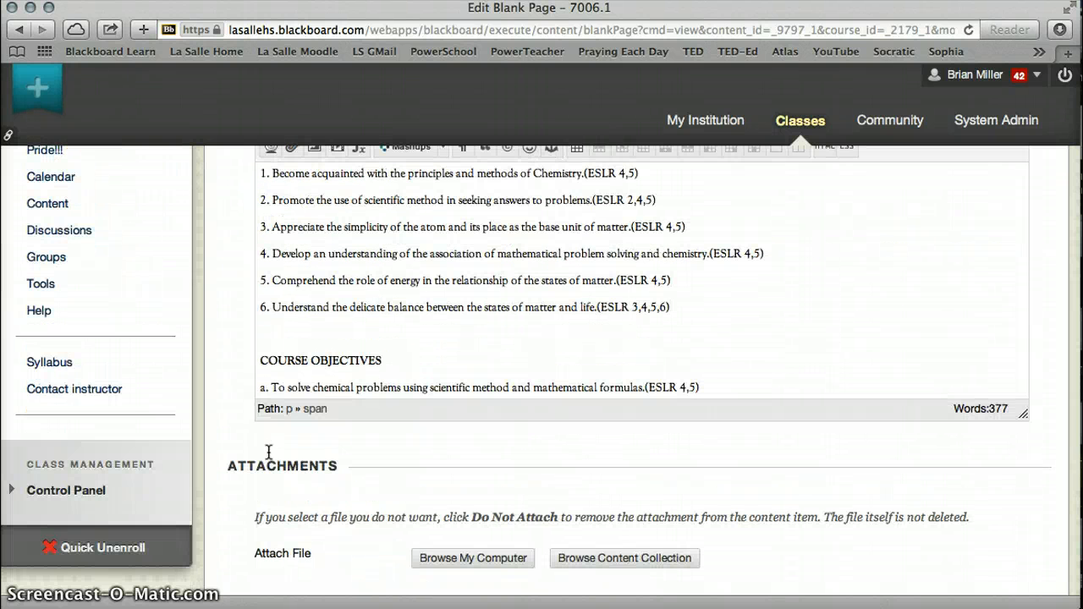
{"action": "left_click", "coordinate": [268, 339]}
{"action": "key", "text": "BackSpace"}
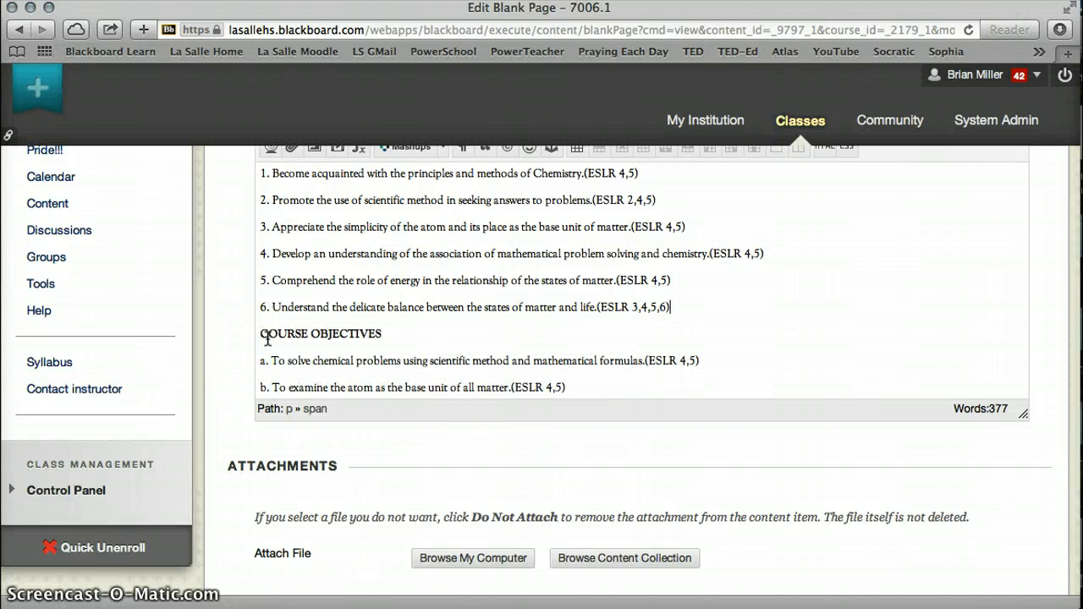
Add an empty line above the HONORS CHEMISTRY heading
{"action": "scroll", "coordinate": [408, 378], "scroll_direction": "up", "scroll_amount": 6}
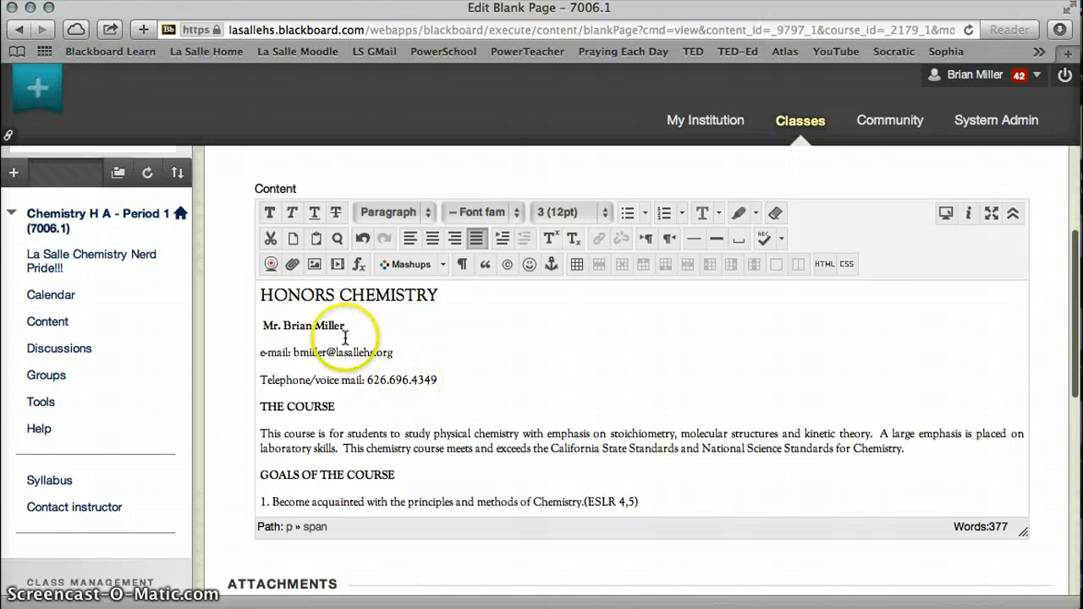
{"action": "left_click", "coordinate": [259, 296]}
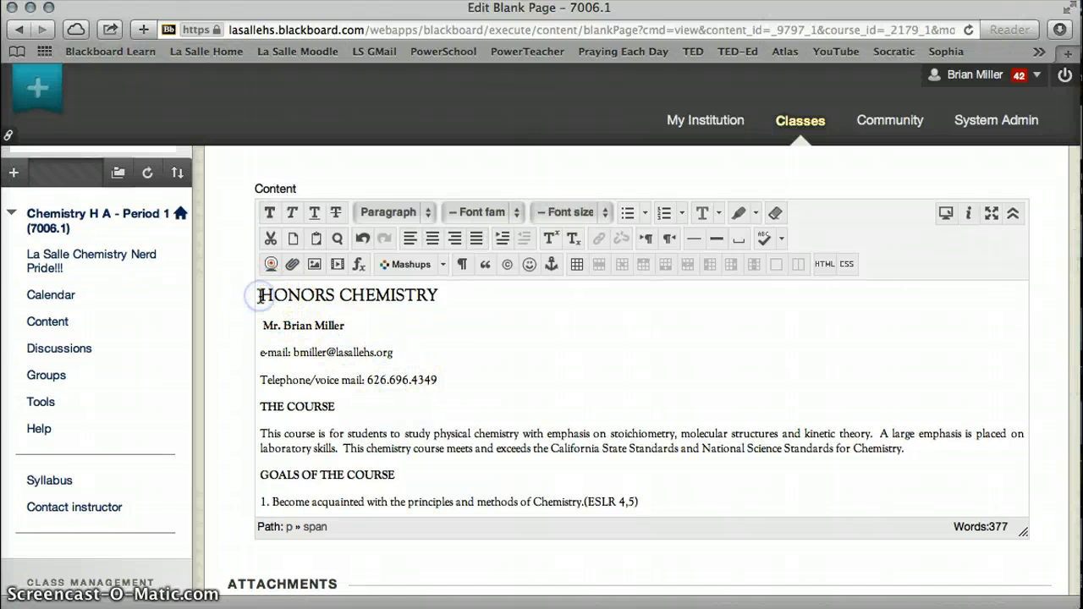
{"action": "key", "text": "Return"}
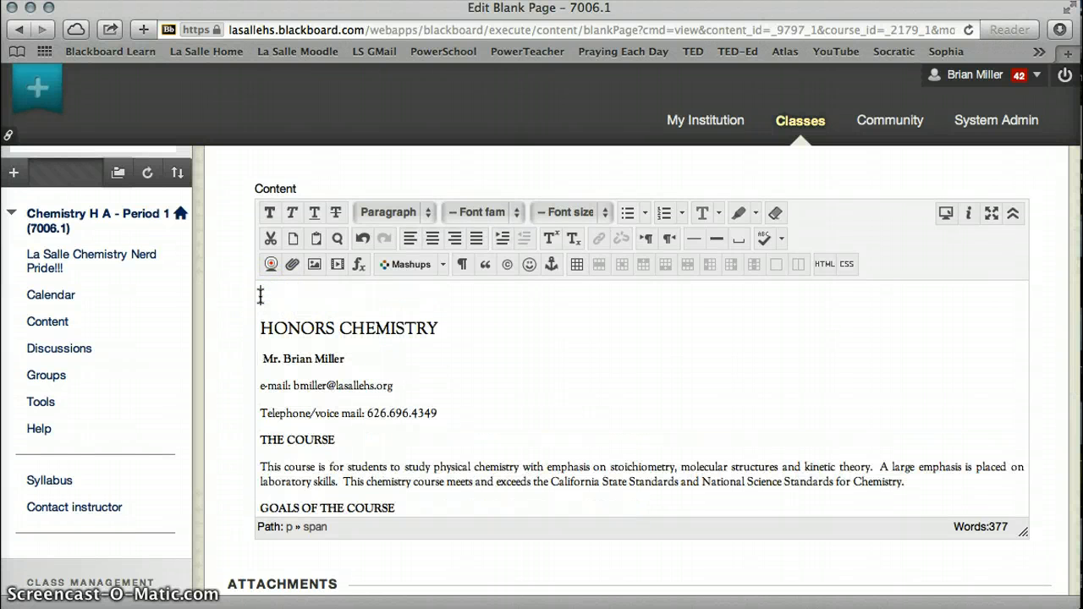
Start inserting an image on the empty line and choose H CHEM NERD PRIDE from the Sophia Images folder on the computer's Desktop
{"action": "left_click", "coordinate": [315, 265]}
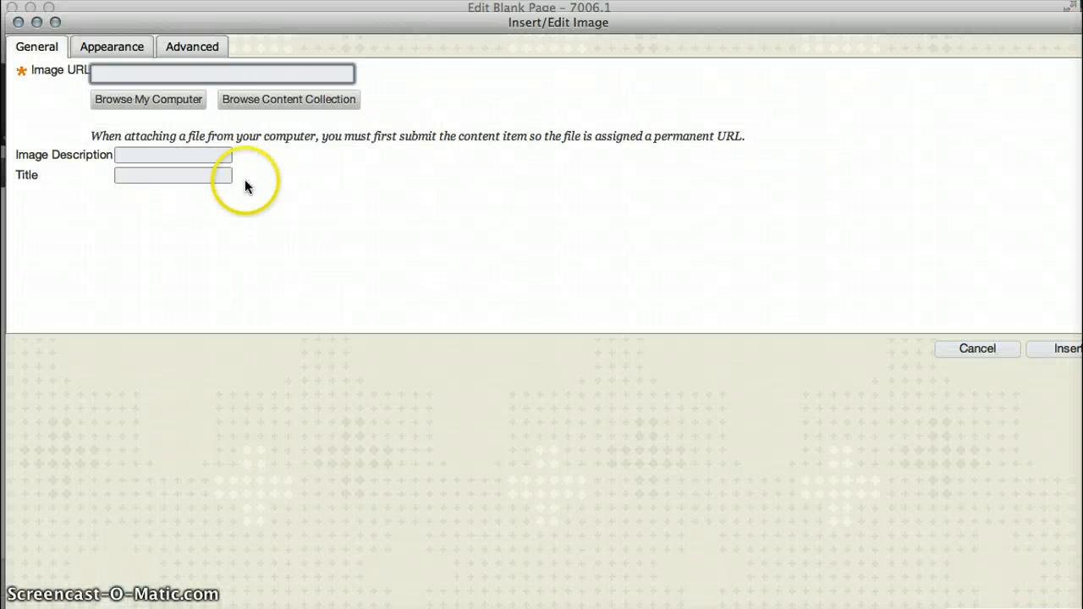
{"action": "left_click", "coordinate": [197, 102]}
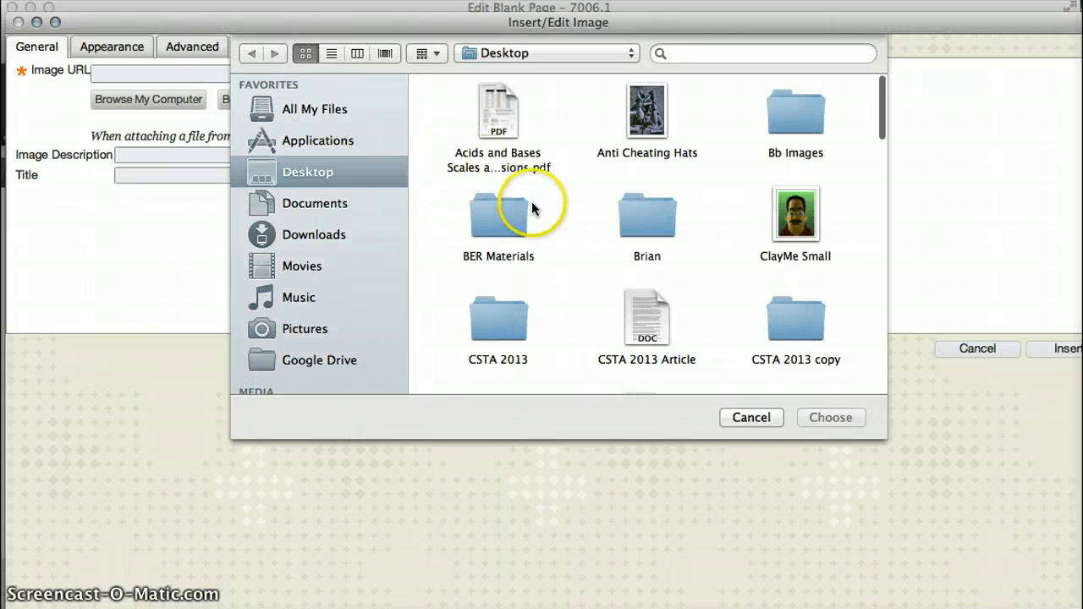
{"action": "scroll", "coordinate": [533, 212], "scroll_direction": "down", "scroll_amount": 3}
{"action": "scroll", "coordinate": [534, 214], "scroll_direction": "down", "scroll_amount": 10}
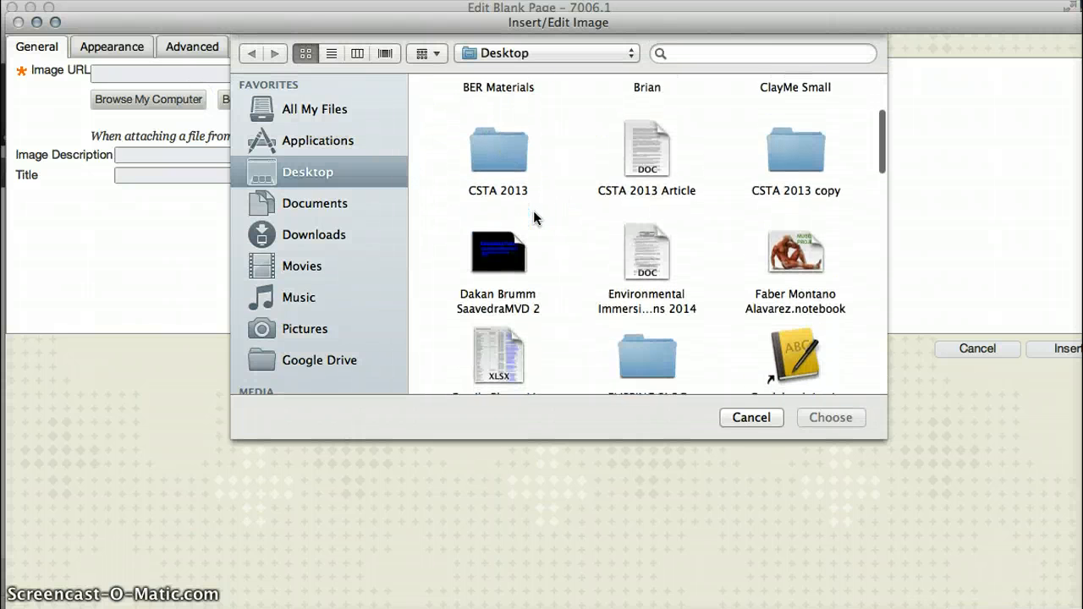
{"action": "scroll", "coordinate": [534, 217], "scroll_direction": "down", "scroll_amount": 10}
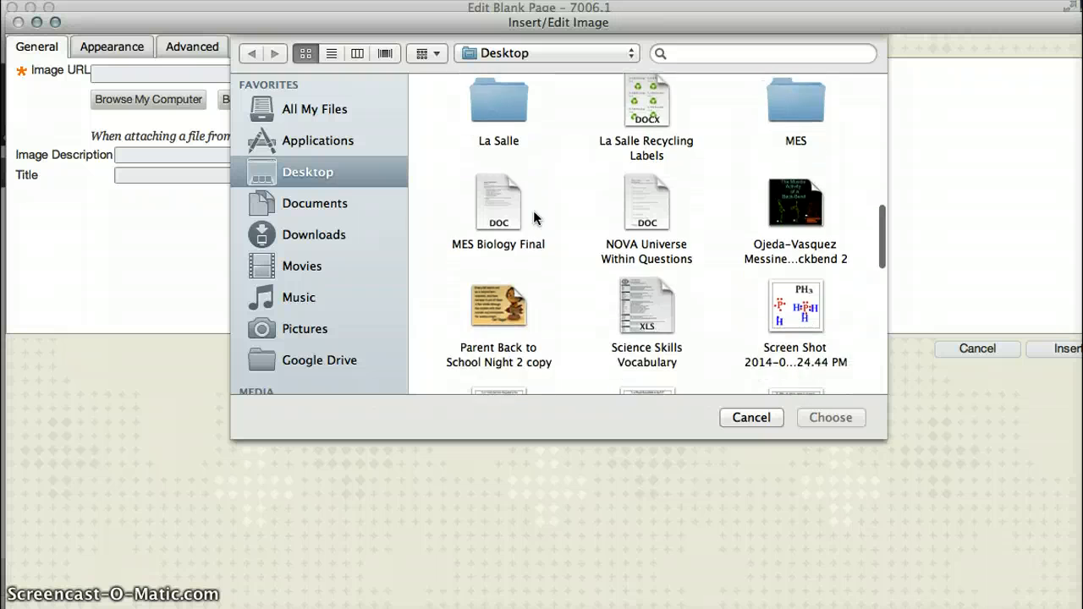
{"action": "left_click", "coordinate": [625, 214]}
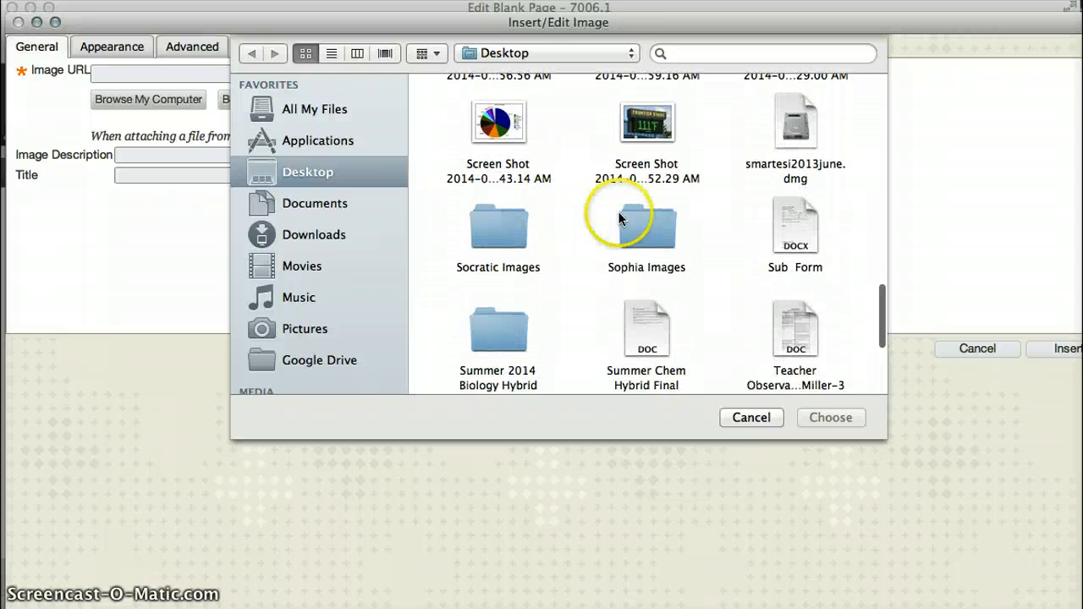
{"action": "double_click", "coordinate": [643, 221]}
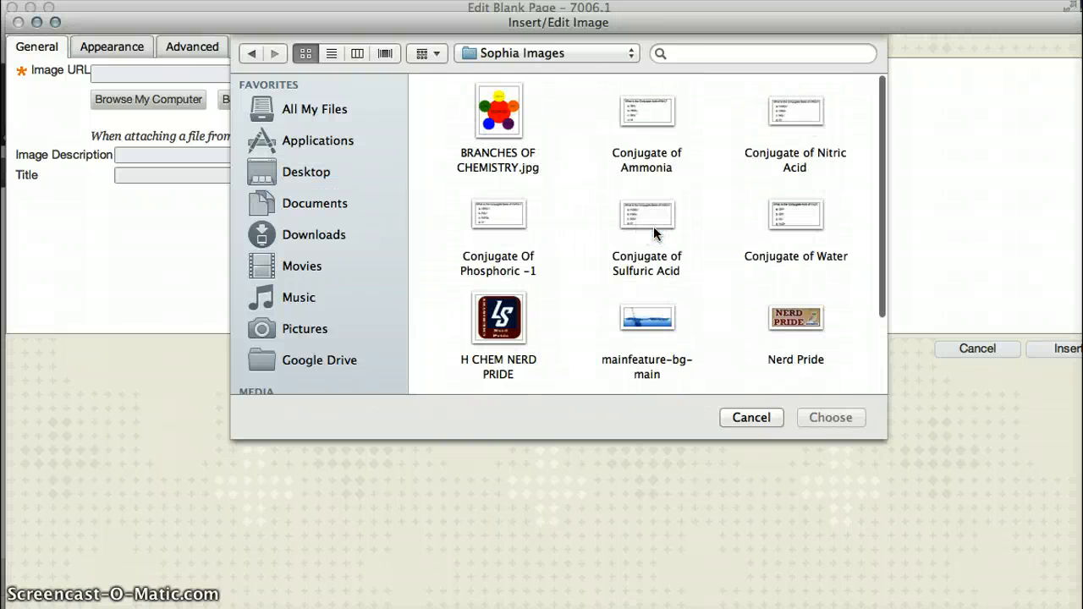
{"action": "double_click", "coordinate": [513, 307]}
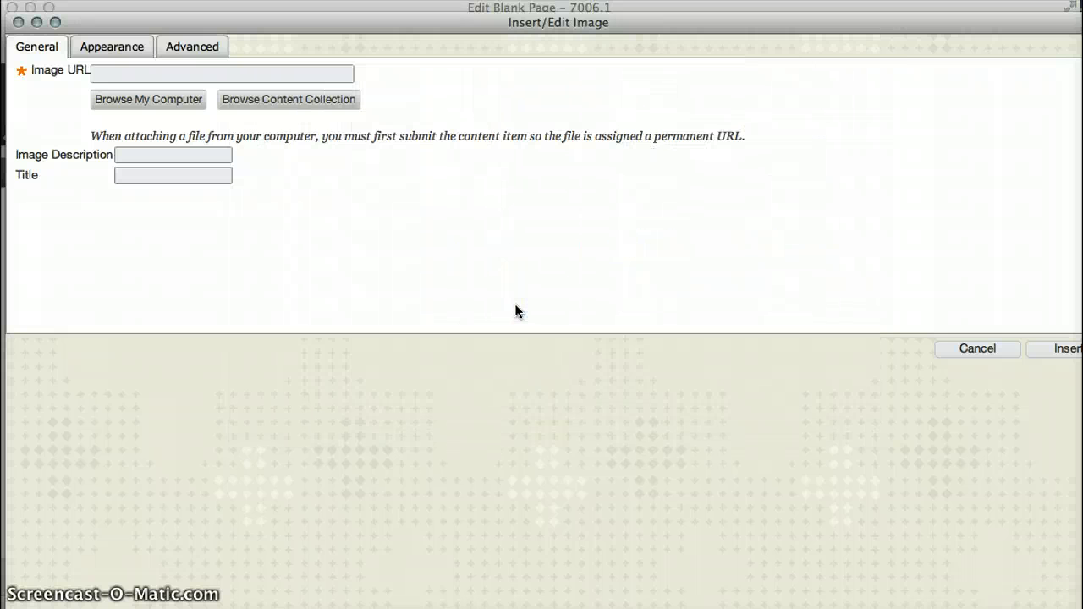
Enter "LS Nerd Pride" as both the image description and the title
{"action": "left_click", "coordinate": [212, 154]}
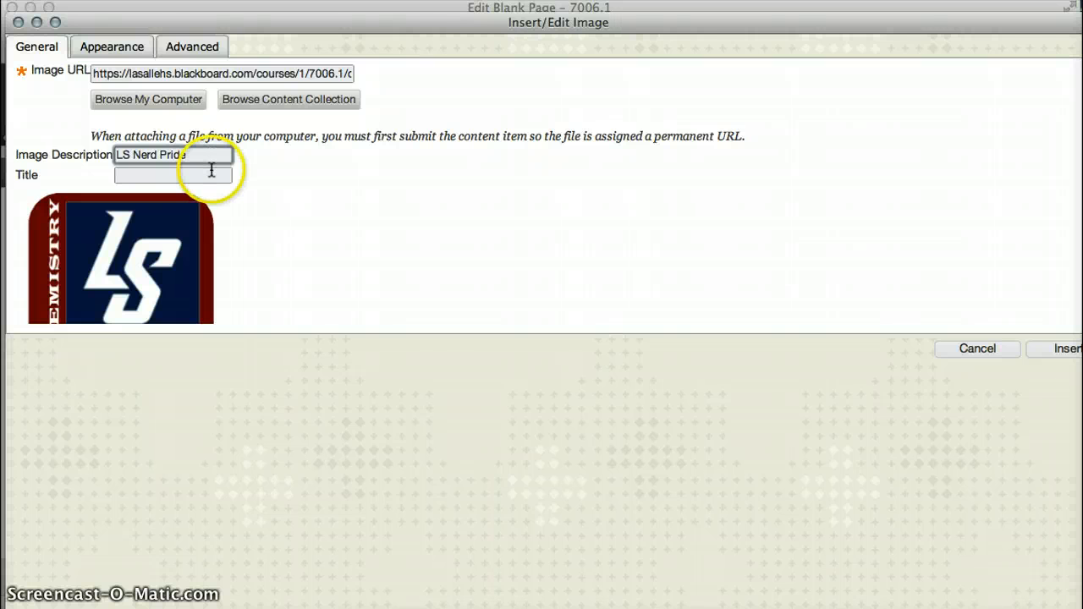
{"action": "left_click", "coordinate": [212, 174]}
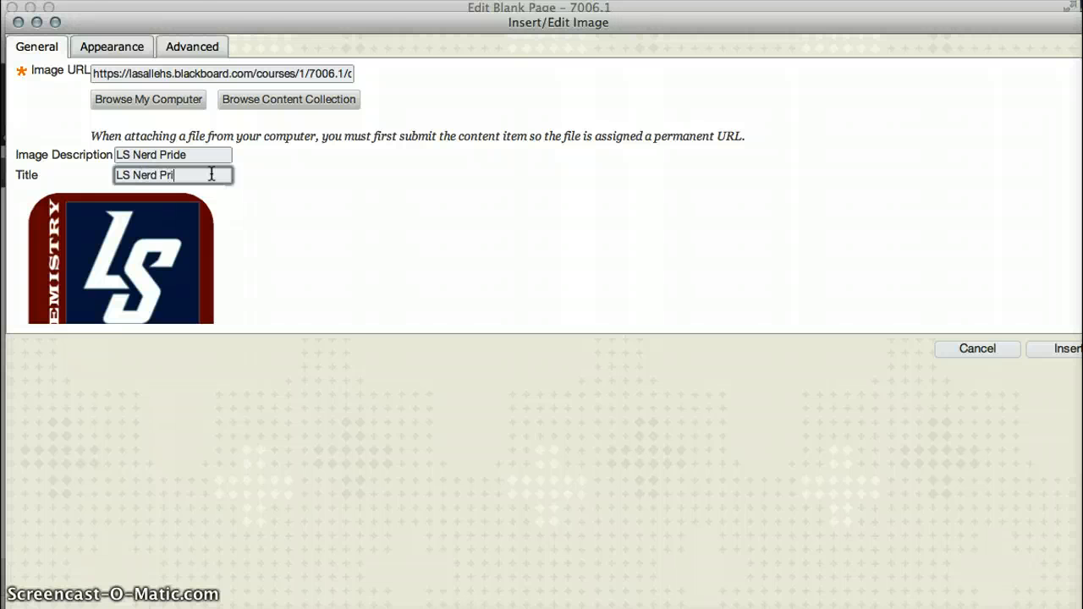
Set the image's width to 100 px in its appearance settings
{"action": "left_click", "coordinate": [132, 52]}
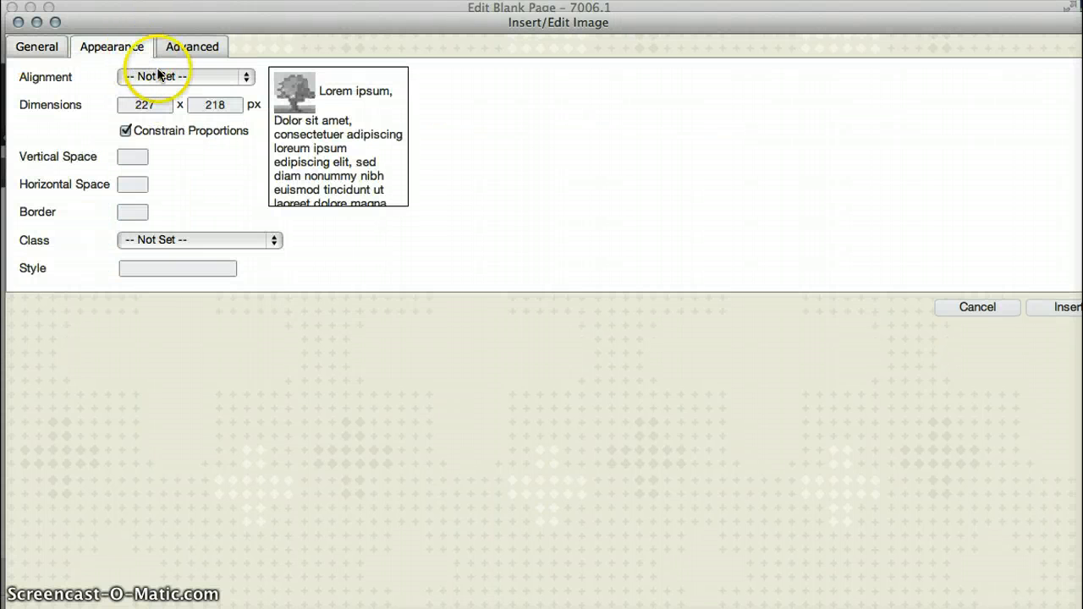
{"action": "left_click", "coordinate": [164, 101]}
{"action": "key", "text": "BackSpace"}
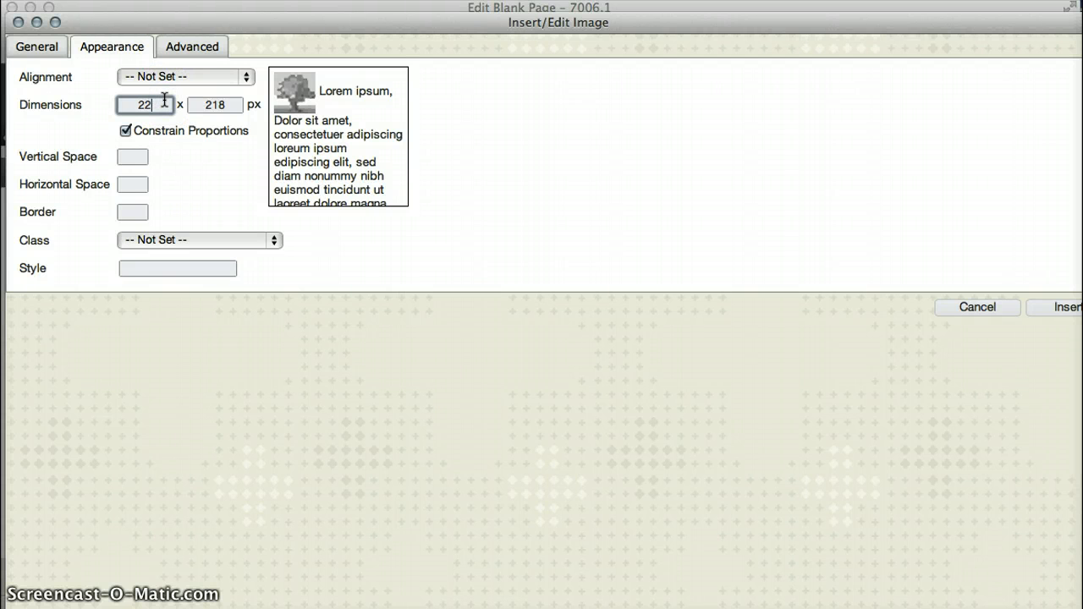
{"action": "type", "text": "150"}
{"action": "key", "text": "BackSpace"}
{"action": "type", "text": "00"}
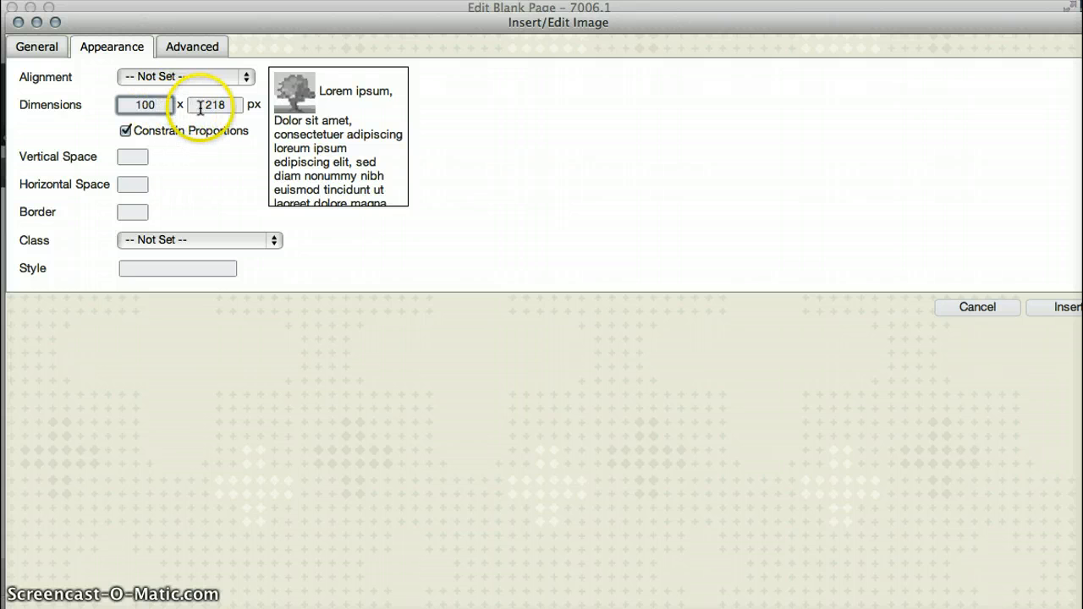
Update the image's height to 96 px in proportion to the width and insert the logo into the page
{"action": "left_click", "coordinate": [199, 107]}
{"action": "left_click", "coordinate": [233, 108]}
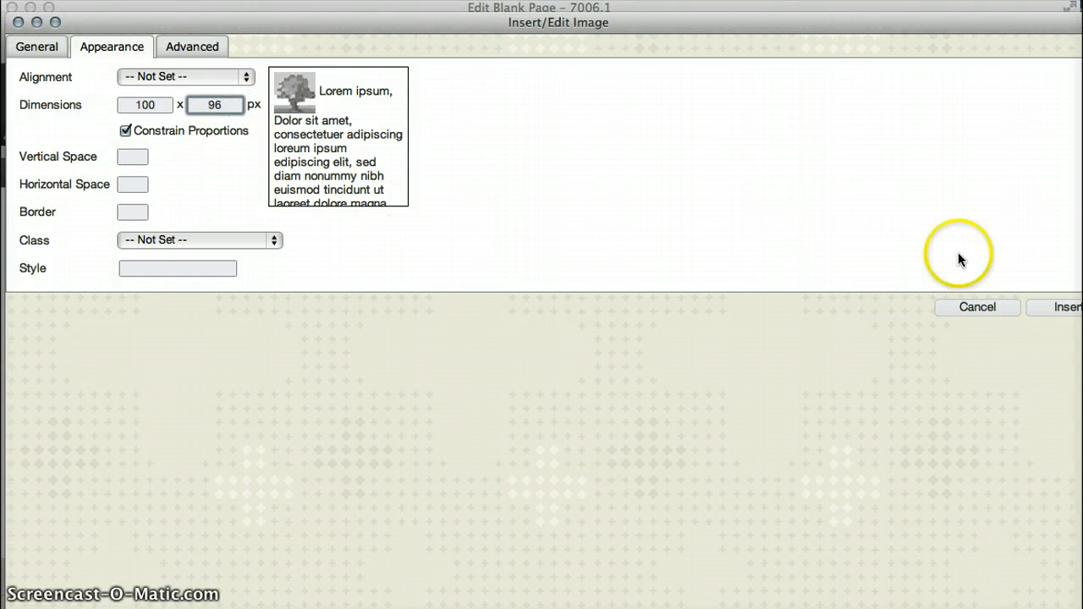
{"action": "left_click", "coordinate": [1049, 309]}
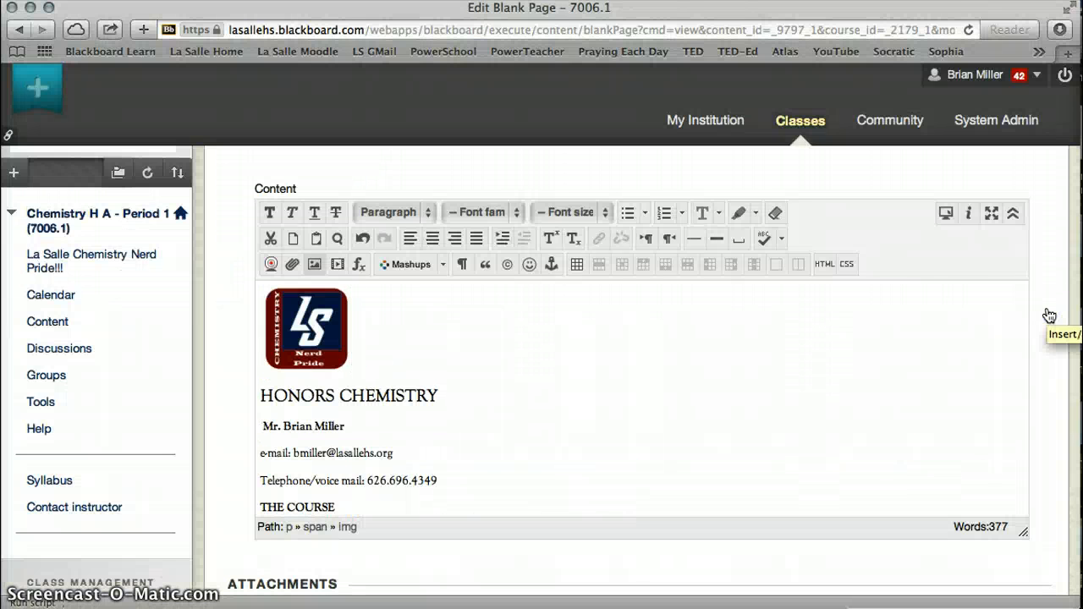
Remove the extra spaces before "Teacher Directed Learning" in the SYLLABUS section so that it lines up under METHODOLOGIES
{"action": "scroll", "coordinate": [440, 341], "scroll_direction": "down", "scroll_amount": 2}
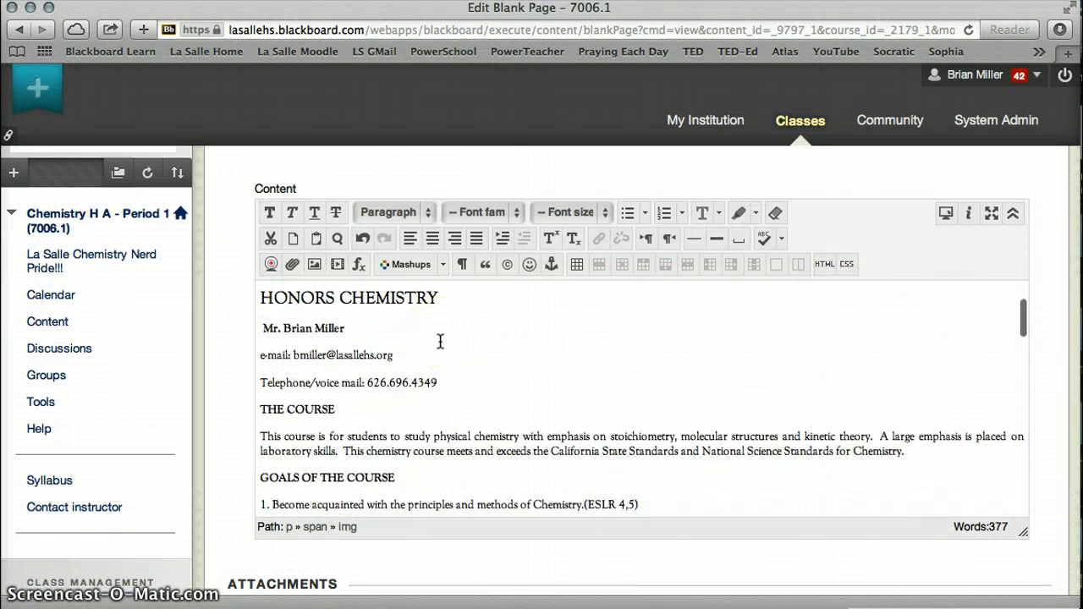
{"action": "scroll", "coordinate": [440, 341], "scroll_direction": "down", "scroll_amount": 5}
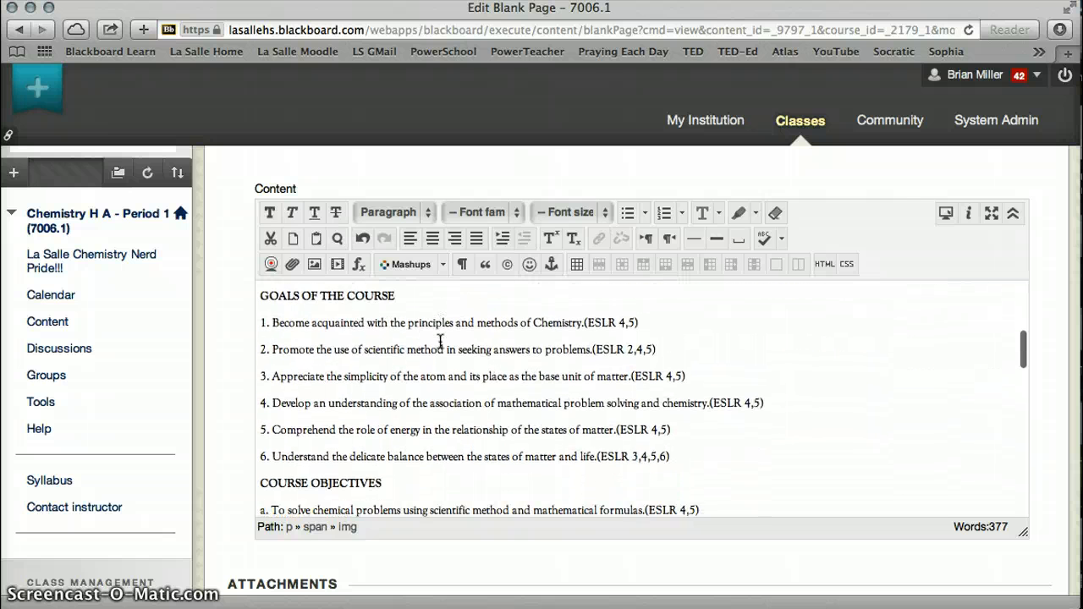
{"action": "scroll", "coordinate": [440, 341], "scroll_direction": "down", "scroll_amount": 6}
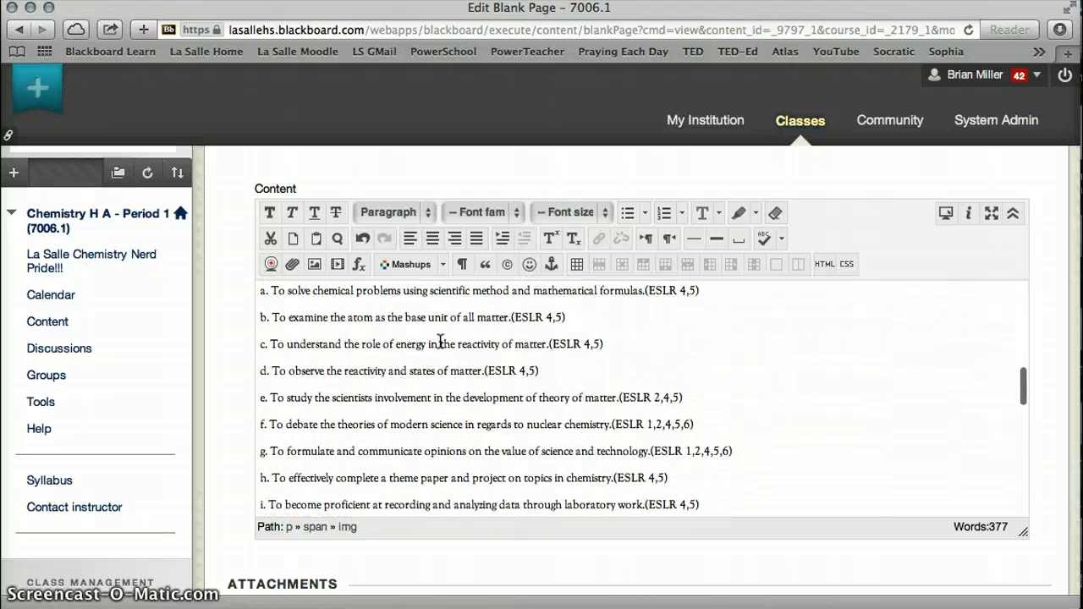
{"action": "scroll", "coordinate": [440, 341], "scroll_direction": "down", "scroll_amount": 5}
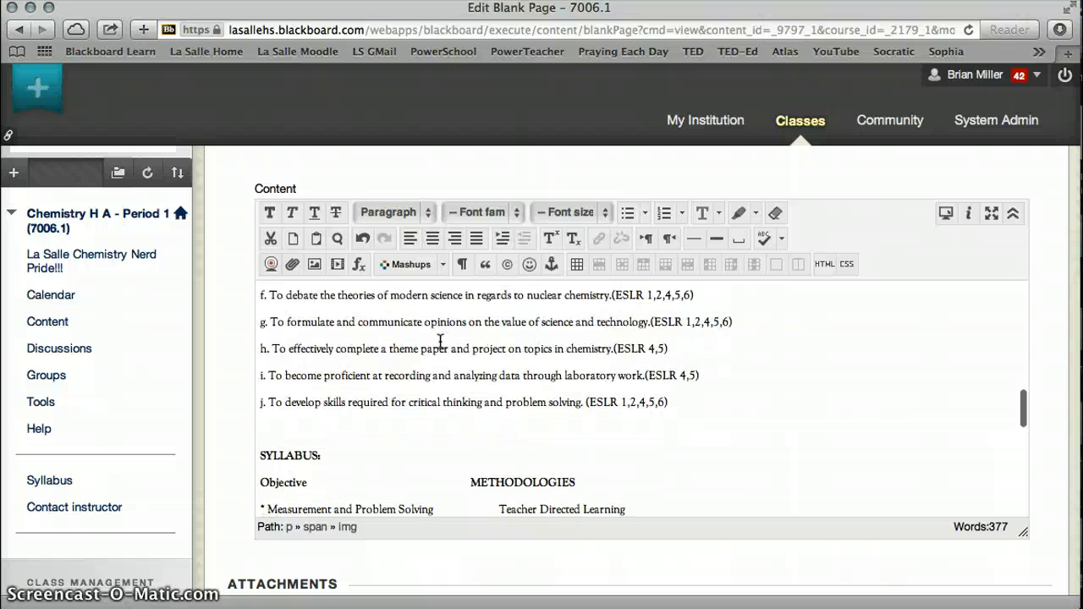
{"action": "scroll", "coordinate": [440, 341], "scroll_direction": "down", "scroll_amount": 2}
{"action": "left_click", "coordinate": [440, 341]}
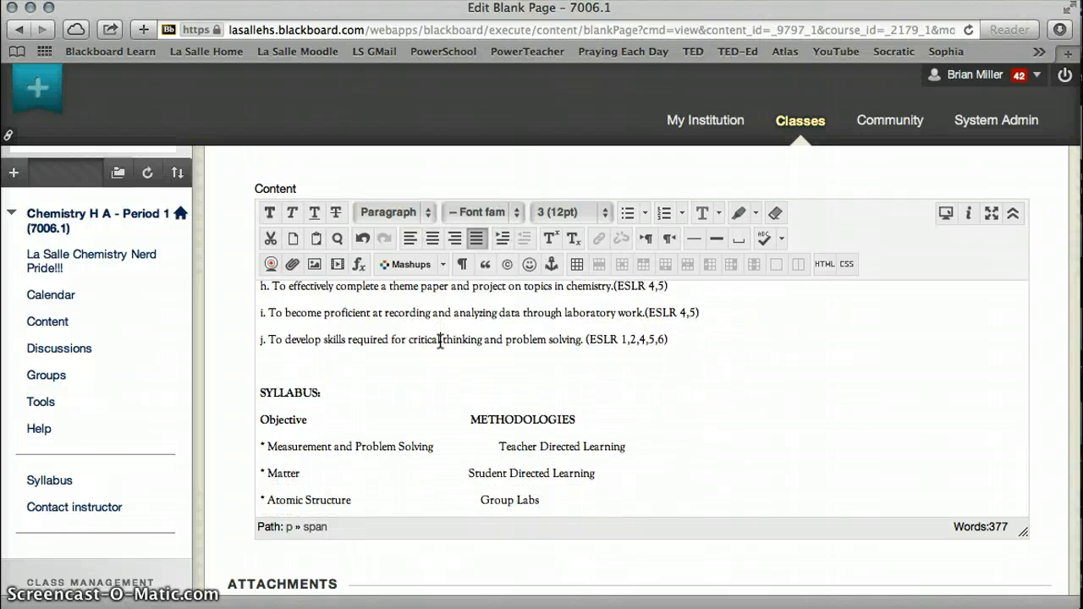
{"action": "scroll", "coordinate": [440, 341], "scroll_direction": "down", "scroll_amount": 2}
{"action": "left_click", "coordinate": [499, 377]}
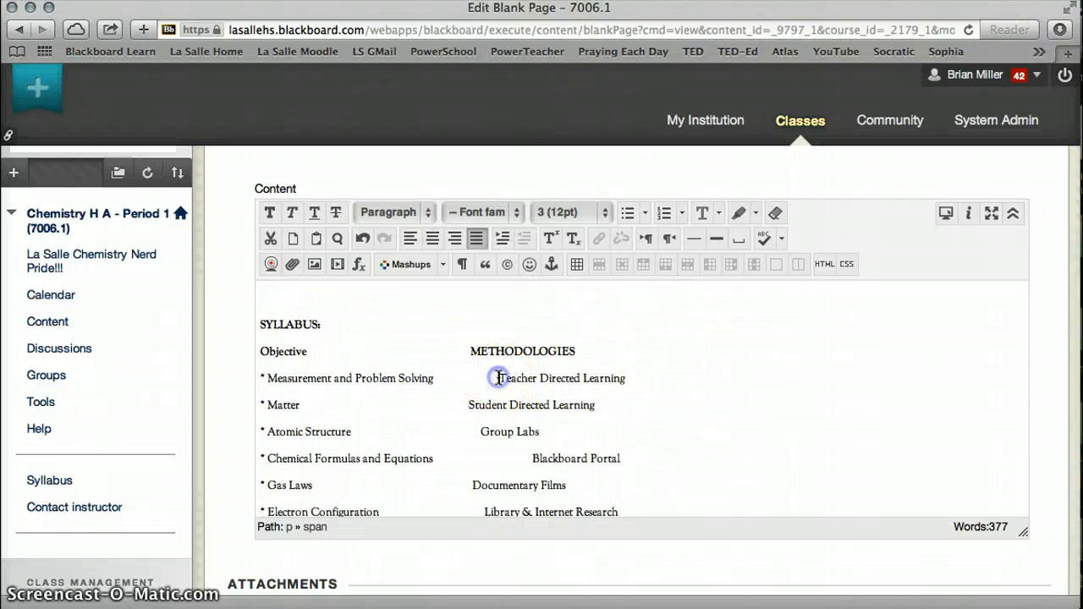
{"action": "key", "text": "BackSpace"}
{"action": "key", "text": "BackSpace"}
{"action": "key", "text": "BackSpace"}
{"action": "key", "text": "BackSpace"}
{"action": "key", "text": "BackSpace"}
{"action": "key", "text": "BackSpace"}
{"action": "key", "text": "BackSpace"}
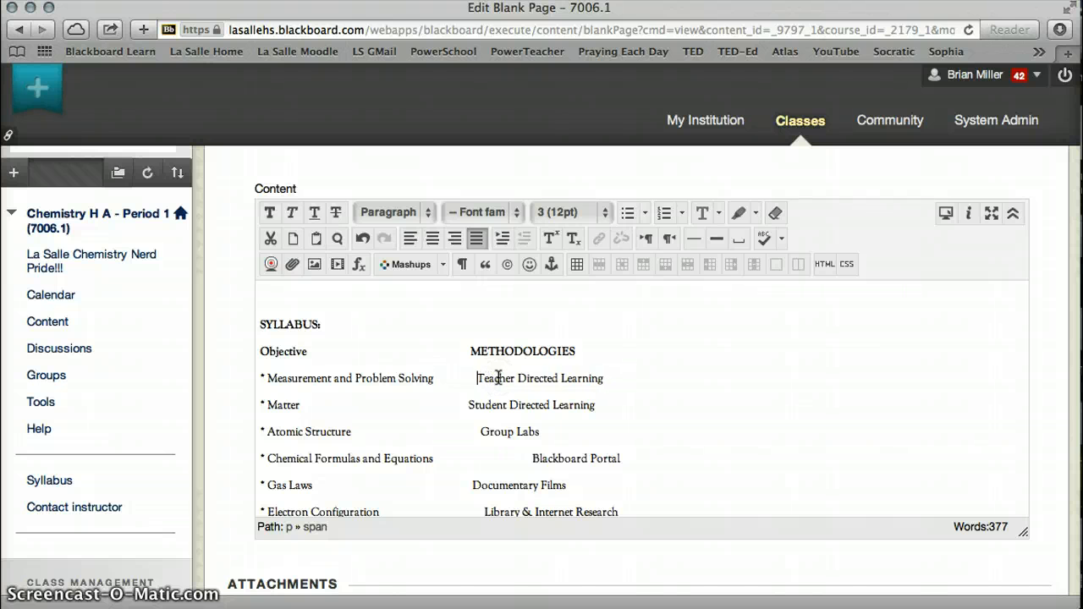
{"action": "key", "text": "BackSpace"}
{"action": "key", "text": "BackSpace"}
{"action": "key", "text": "BackSpace"}
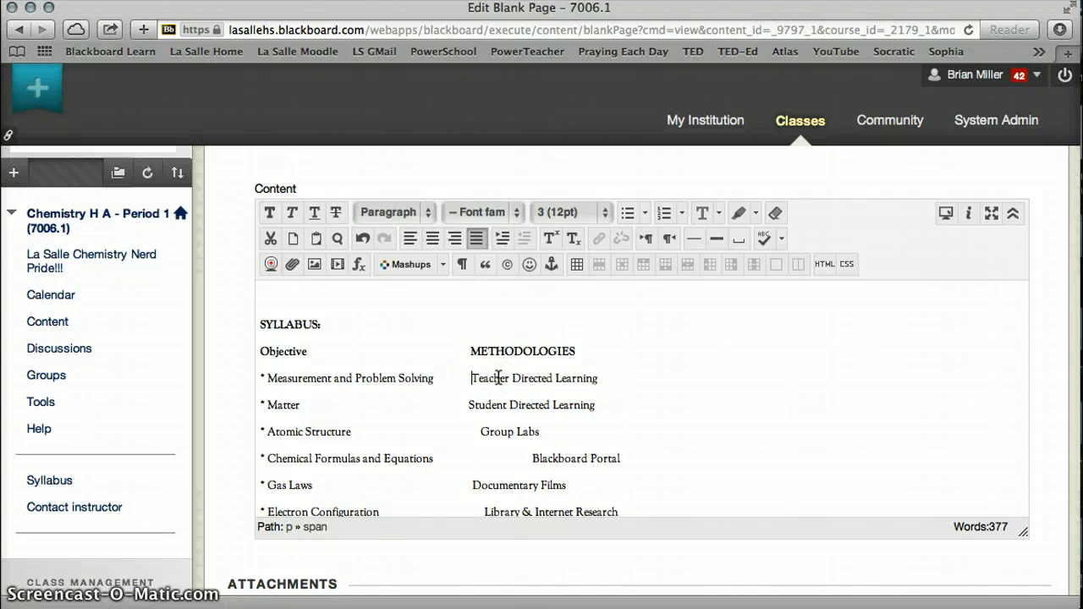
Adjust the spaces before "Student Directed Learning", "Group Labs" and "Blackboard Portal" to line them up under METHODOLOGIES
{"action": "key", "text": "Down"}
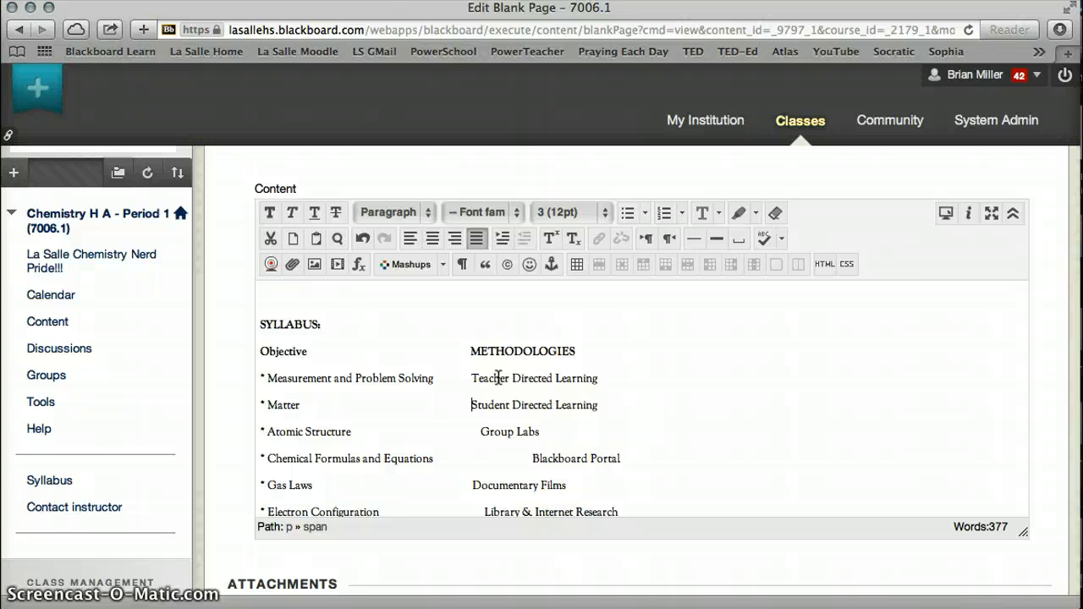
{"action": "key", "text": "BackSpace"}
{"action": "key", "text": "BackSpace"}
{"action": "key", "text": "BackSpace"}
{"action": "key", "text": "BackSpace"}
{"action": "key", "text": "BackSpace"}
{"action": "key", "text": "BackSpace"}
{"action": "key", "text": "BackSpace"}
{"action": "key", "text": "BackSpace"}
{"action": "key", "text": "BackSpace"}
{"action": "key", "text": "BackSpace"}
{"action": "key", "text": "BackSpace"}
{"action": "key", "text": "BackSpace"}
{"action": "key", "text": "BackSpace"}
{"action": "key", "text": "BackSpace"}
{"action": "key", "text": "BackSpace"}
{"action": "key", "text": "BackSpace"}
{"action": "key", "text": "BackSpace"}
{"action": "key", "text": "BackSpace"}
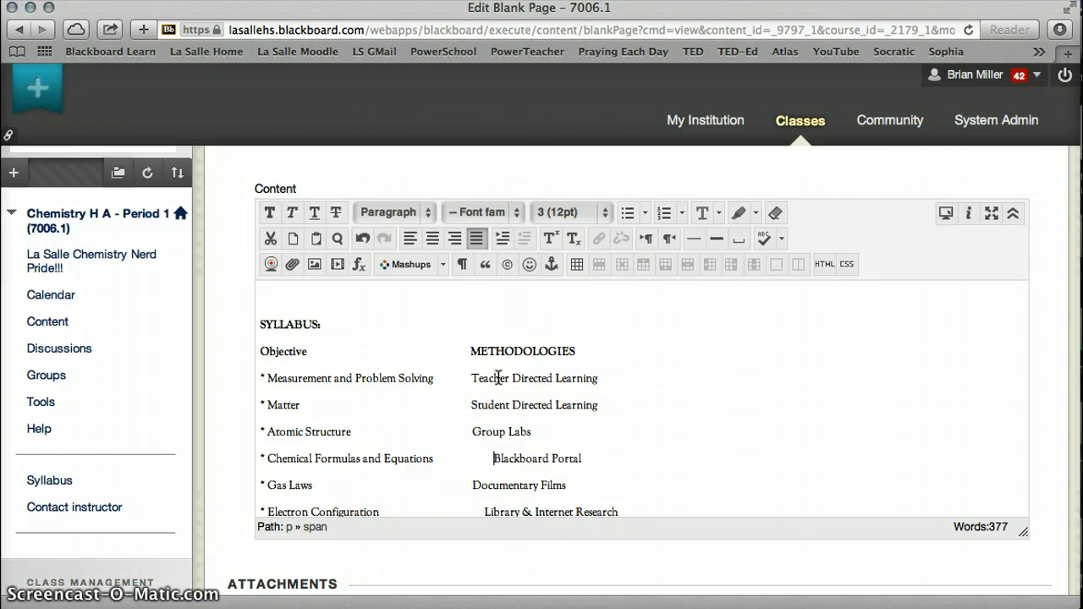
{"action": "key", "text": "BackSpace"}
{"action": "key", "text": "BackSpace"}
{"action": "key", "text": "BackSpace"}
{"action": "key", "text": "BackSpace"}
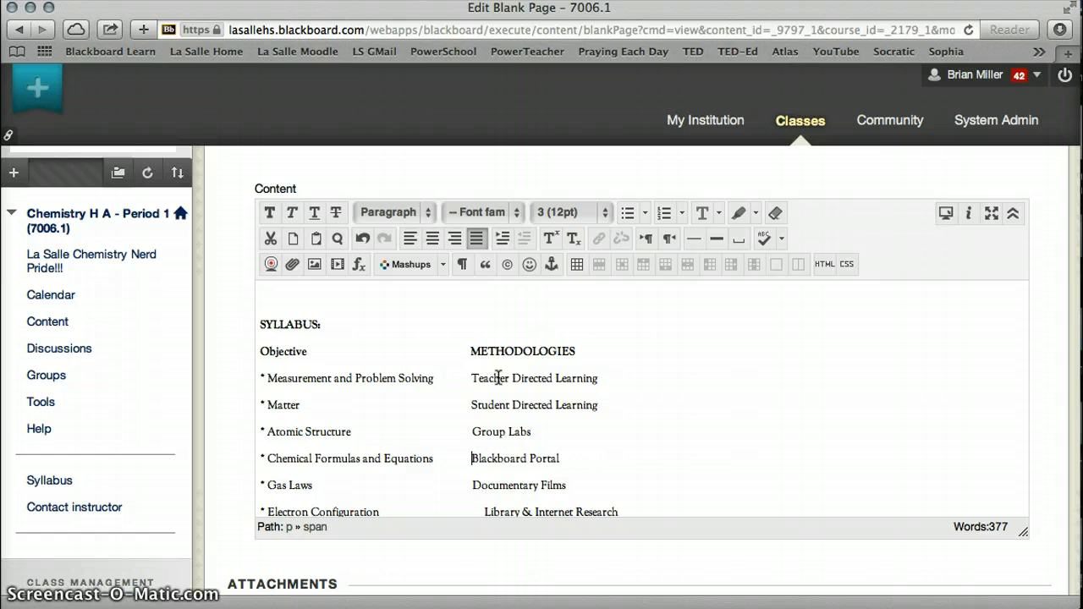
Remove the extra spaces before "Library & Internet Research" so that it lines up with the methodologies above it
{"action": "key", "text": "Down"}
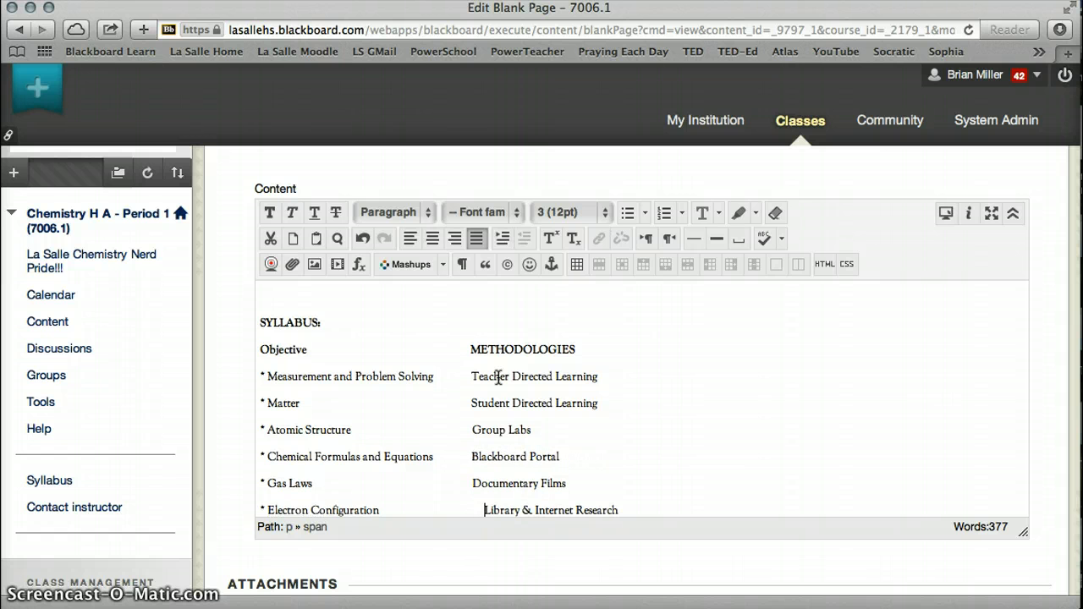
{"action": "key", "text": "BackSpace"}
{"action": "key", "text": "BackSpace"}
{"action": "key", "text": "BackSpace"}
{"action": "key", "text": "BackSpace"}
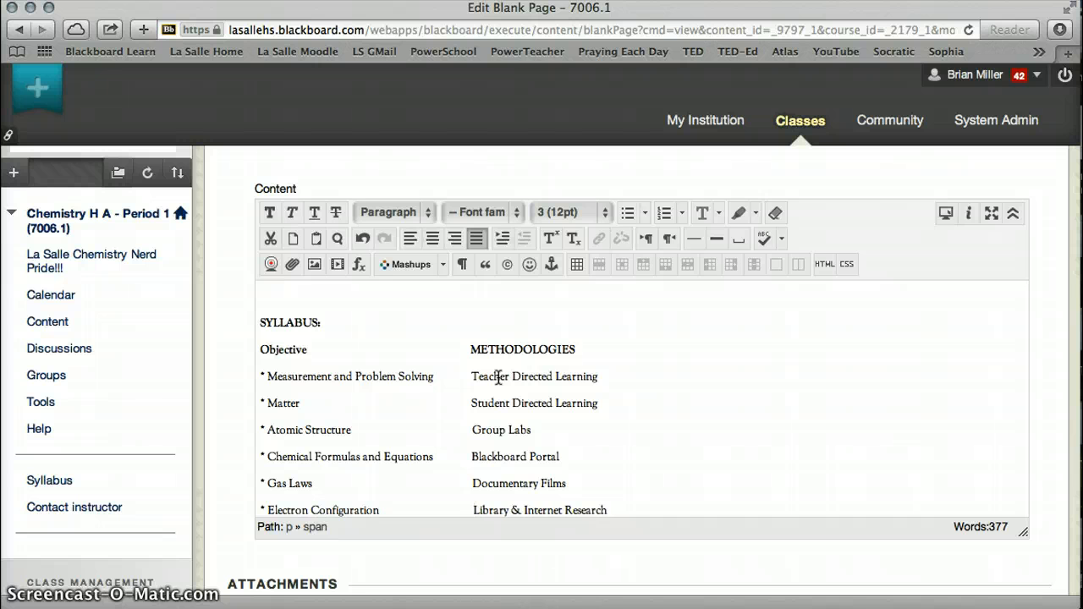
Remove the extra spaces before the TEXT and MATERIALS heading so that it lines up with the methodologies column
{"action": "key", "text": "Down"}
{"action": "key", "text": "Down"}
{"action": "key", "text": "Down"}
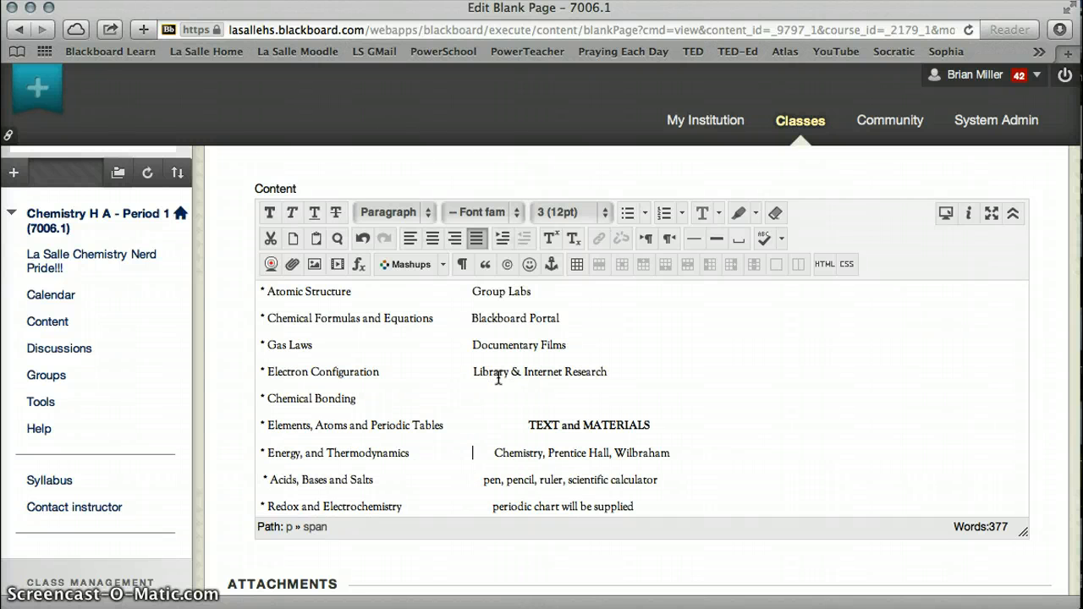
{"action": "key", "text": "Up"}
{"action": "key", "text": "BackSpace"}
{"action": "key", "text": "BackSpace"}
{"action": "key", "text": "BackSpace"}
{"action": "key", "text": "BackSpace"}
{"action": "key", "text": "BackSpace"}
{"action": "key", "text": "BackSpace"}
{"action": "key", "text": "BackSpace"}
{"action": "key", "text": "BackSpace"}
{"action": "key", "text": "BackSpace"}
{"action": "key", "text": "BackSpace"}
{"action": "key", "text": "BackSpace"}
{"action": "key", "text": "BackSpace"}
{"action": "key", "text": "BackSpace"}
{"action": "key", "text": "BackSpace"}
{"action": "key", "text": "BackSpace"}
{"action": "key", "text": "BackSpace"}
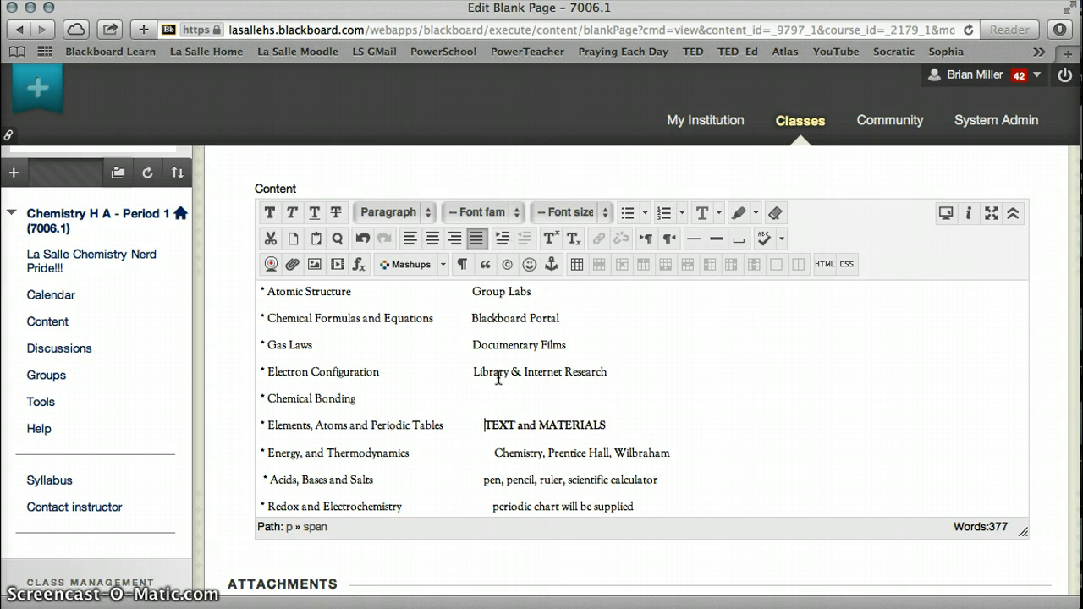
{"action": "key", "text": "BackSpace"}
{"action": "key", "text": "BackSpace"}
{"action": "key", "text": "BackSpace"}
Reduce the spaces before the textbook, pen and pencil, and periodic chart entries to line them up under TEXT and MATERIALS
{"action": "key", "text": "Down"}
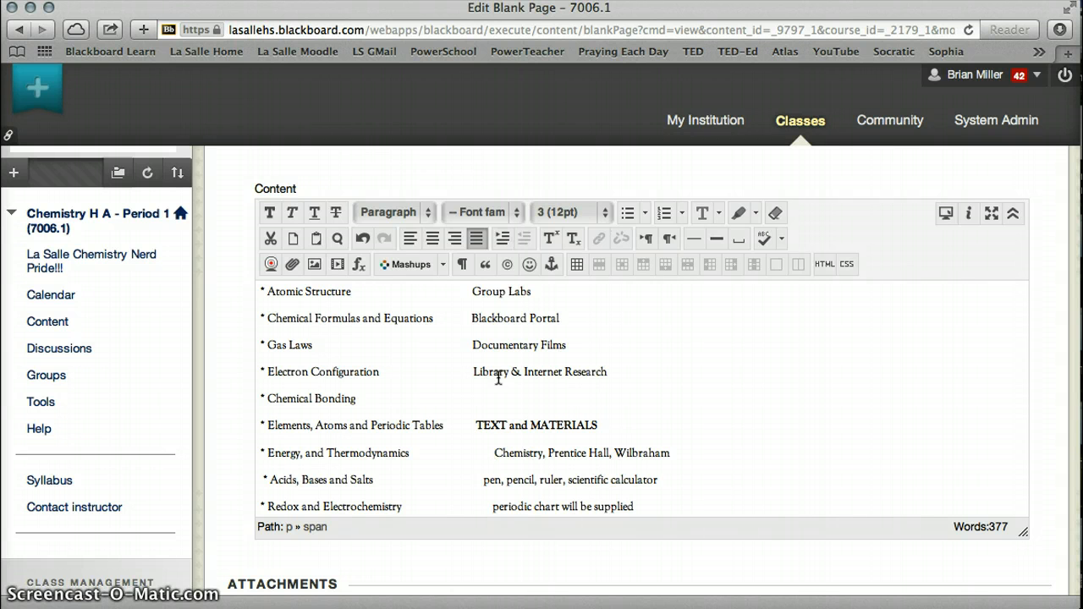
{"action": "key", "text": "BackSpace"}
{"action": "key", "text": "BackSpace"}
{"action": "key", "text": "BackSpace"}
{"action": "key", "text": "BackSpace"}
{"action": "key", "text": "BackSpace"}
{"action": "key", "text": "BackSpace"}
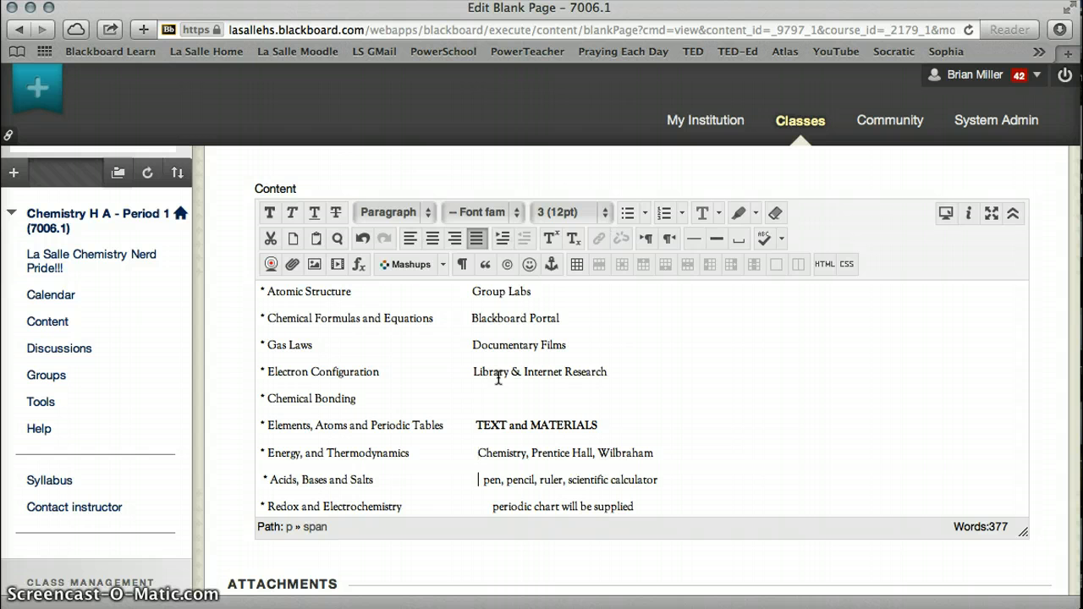
{"action": "key", "text": "BackSpace"}
{"action": "key", "text": "BackSpace"}
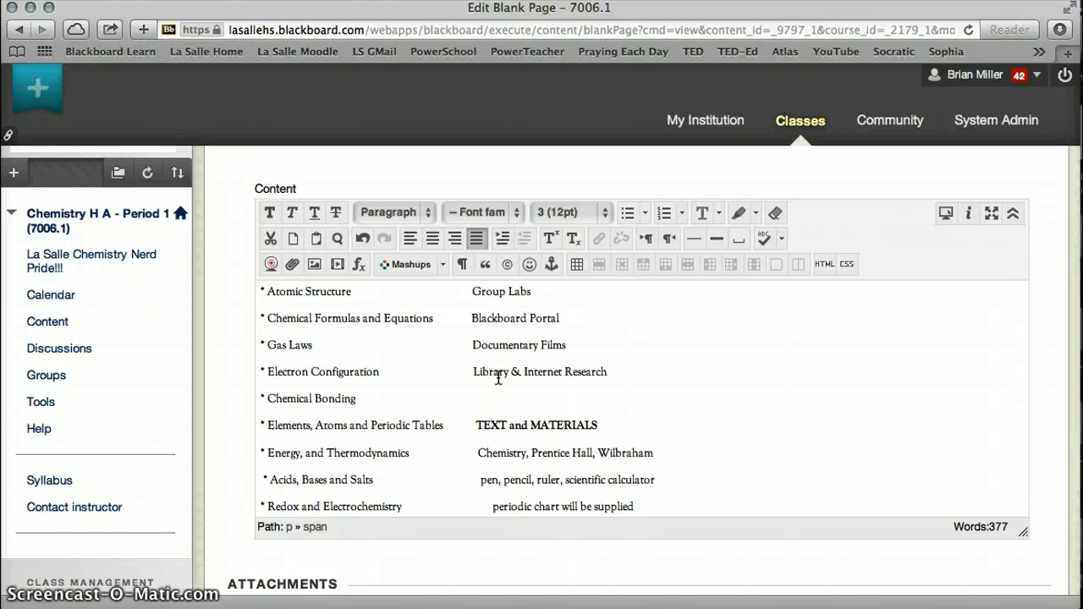
{"action": "key", "text": "BackSpace"}
{"action": "key", "text": "BackSpace"}
{"action": "key", "text": "BackSpace"}
{"action": "key", "text": "BackSpace"}
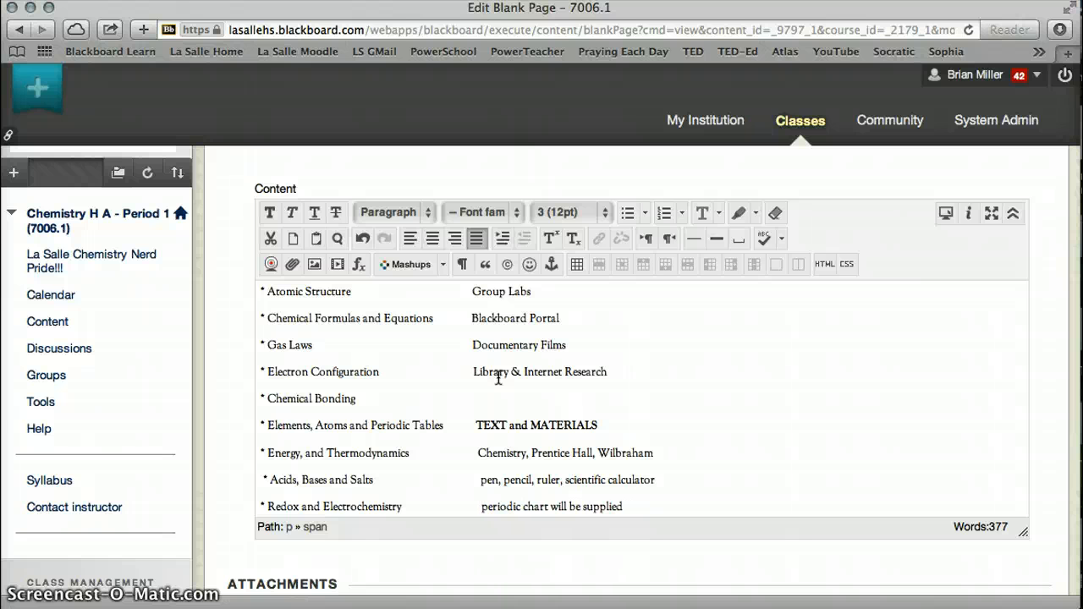
Adjust the spaces before the Quizzes and Final Exam weights in the GRADING section to align them with the other weights
{"action": "scroll", "coordinate": [498, 378], "scroll_direction": "down", "scroll_amount": 3}
{"action": "scroll", "coordinate": [498, 378], "scroll_direction": "down", "scroll_amount": 3}
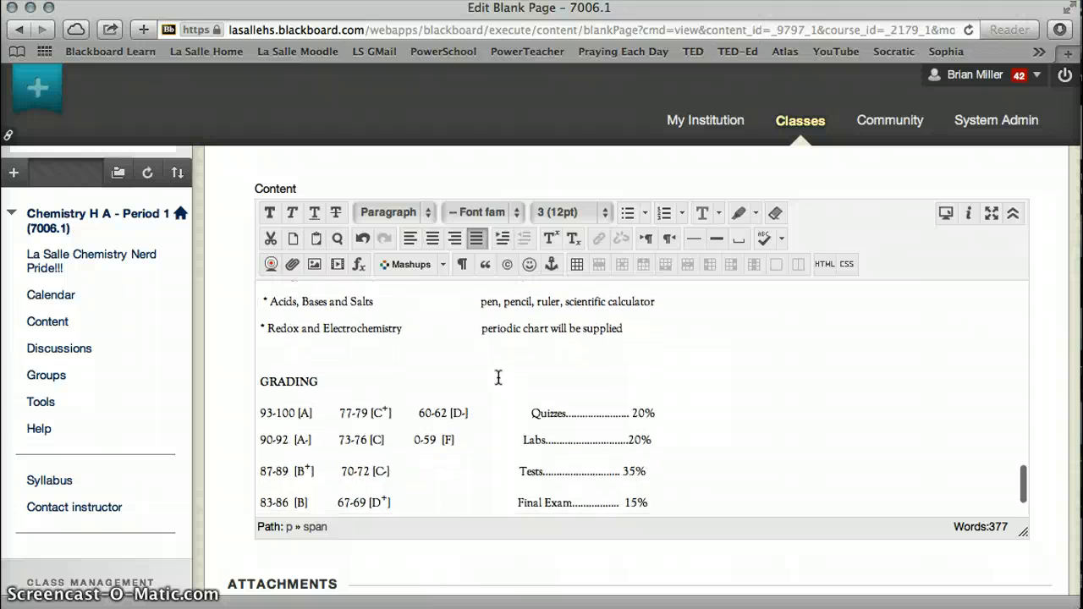
{"action": "left_click", "coordinate": [540, 340]}
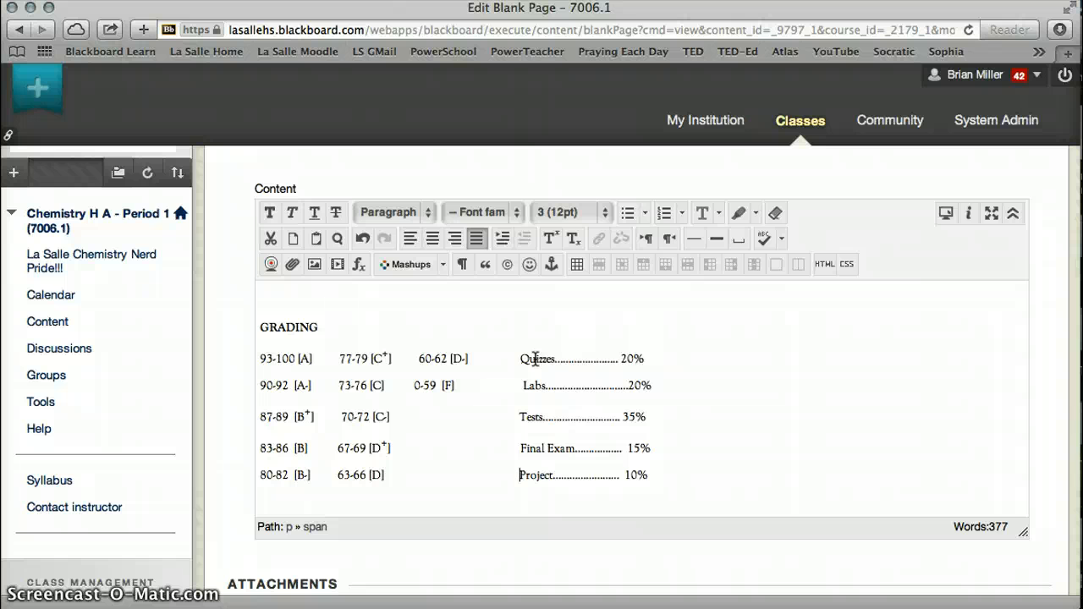
{"action": "left_click", "coordinate": [624, 351]}
Submit the edited Syllabus page, keeping viewing permitted, view tracking on and no date restrictions
{"action": "scroll", "coordinate": [733, 387], "scroll_direction": "down", "scroll_amount": 4}
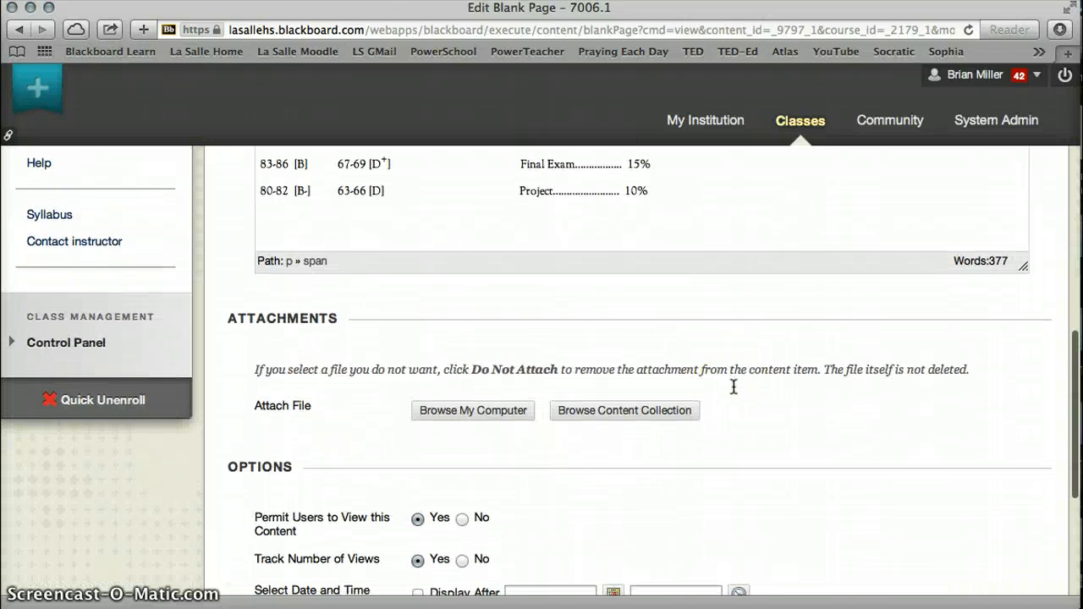
{"action": "scroll", "coordinate": [733, 387], "scroll_direction": "down", "scroll_amount": 1}
{"action": "left_click", "coordinate": [511, 397]}
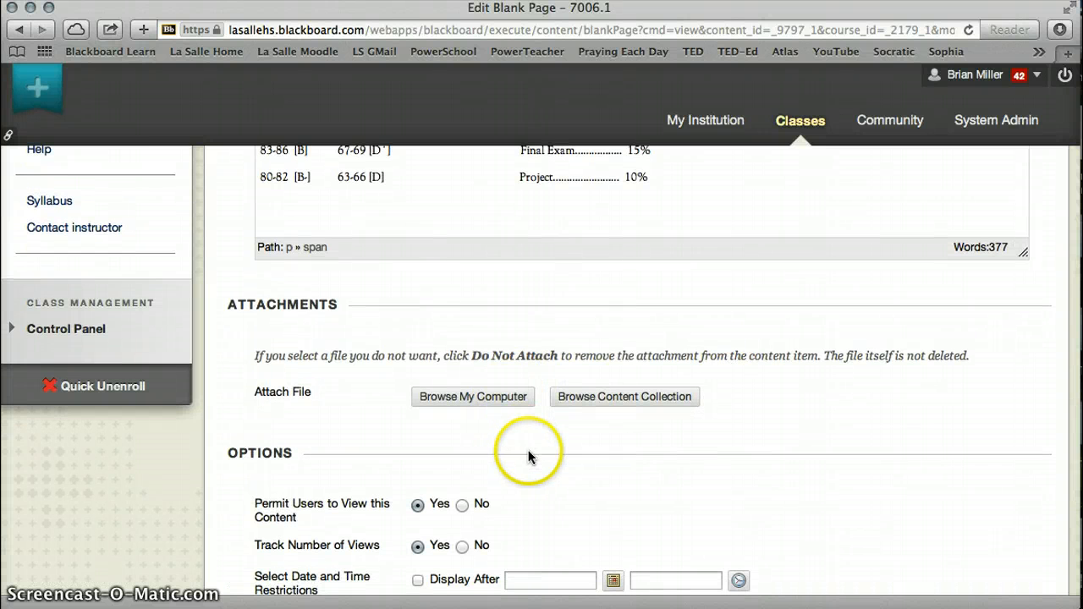
{"action": "scroll", "coordinate": [525, 453], "scroll_direction": "down", "scroll_amount": 3}
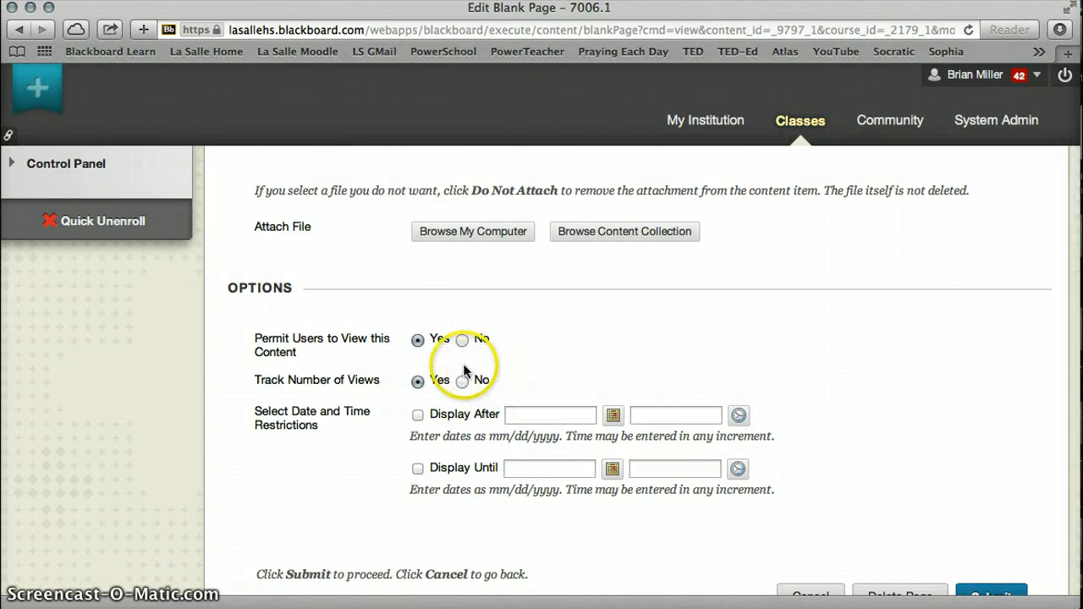
{"action": "scroll", "coordinate": [843, 432], "scroll_direction": "down", "scroll_amount": 2}
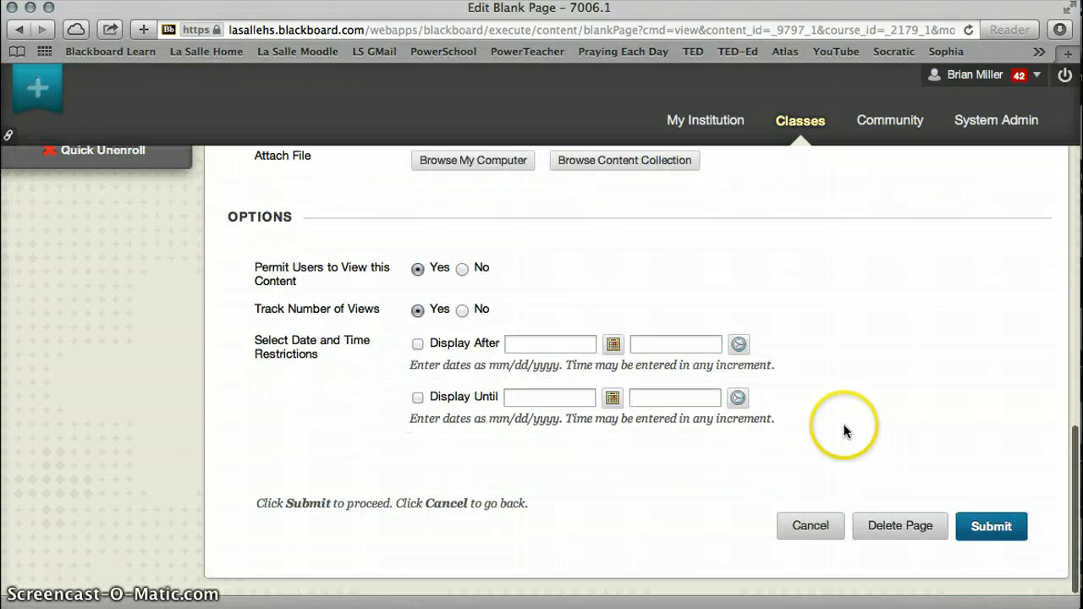
{"action": "left_click", "coordinate": [1001, 527]}
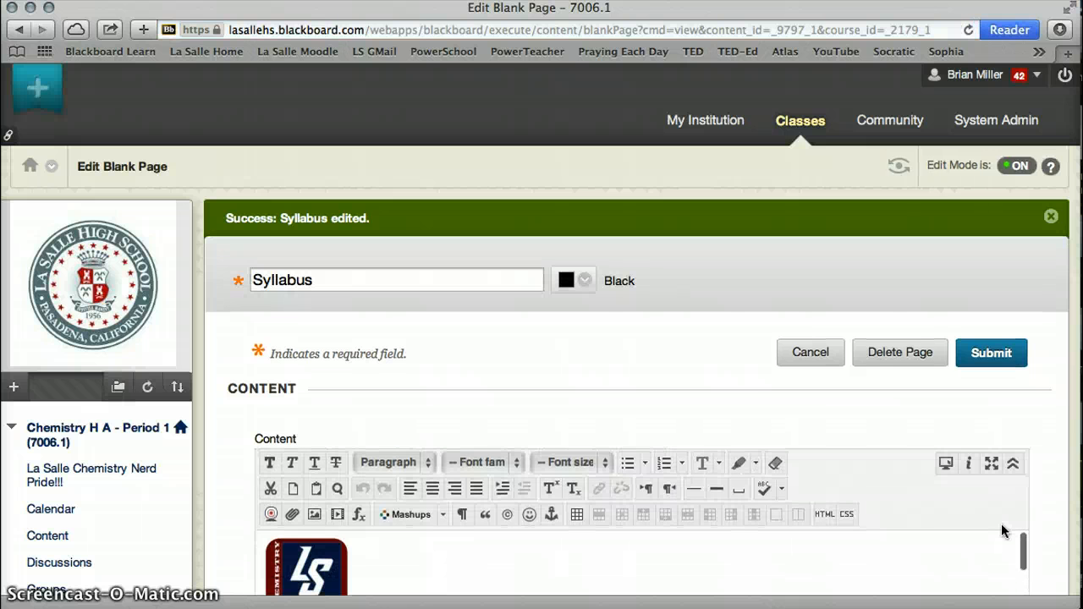
Reopen the Syllabus page from the course's navigation to check the submitted content
{"action": "scroll", "coordinate": [1002, 531], "scroll_direction": "down", "scroll_amount": 4}
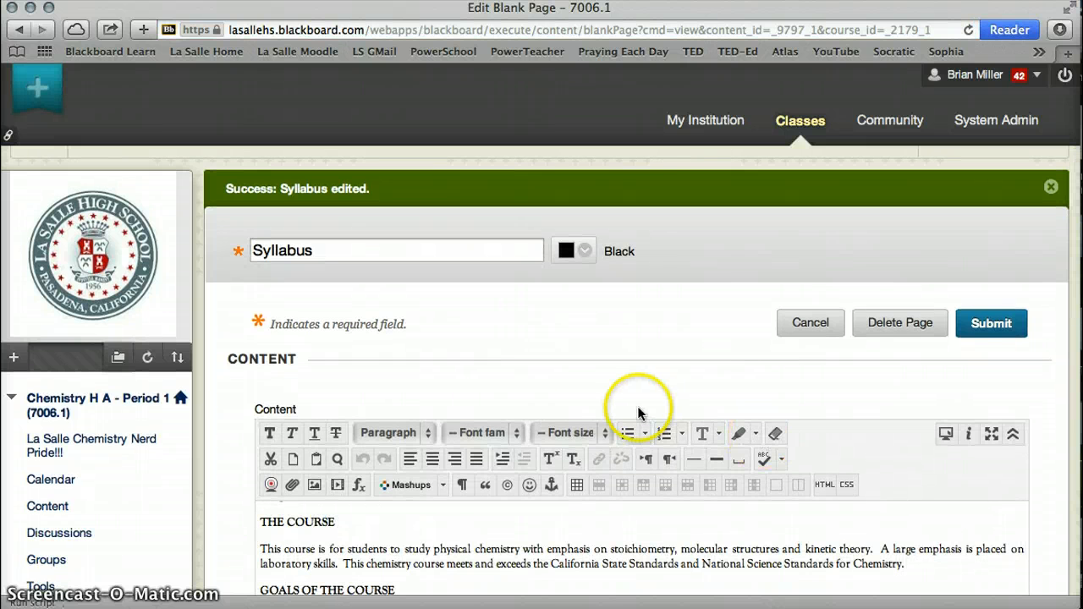
{"action": "scroll", "coordinate": [108, 476], "scroll_direction": "down", "scroll_amount": 5}
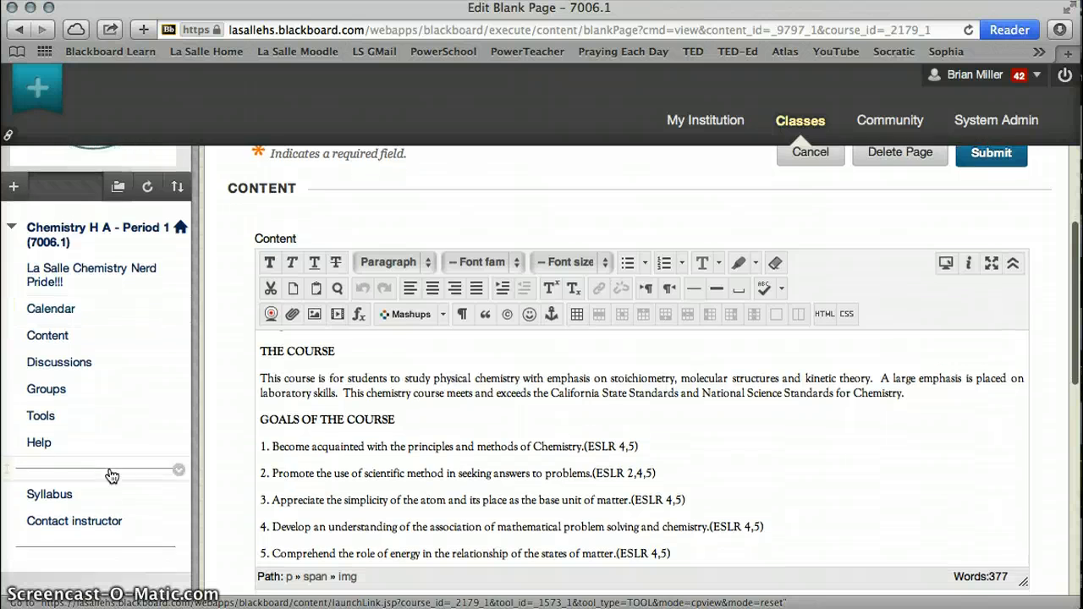
{"action": "left_click", "coordinate": [49, 445]}
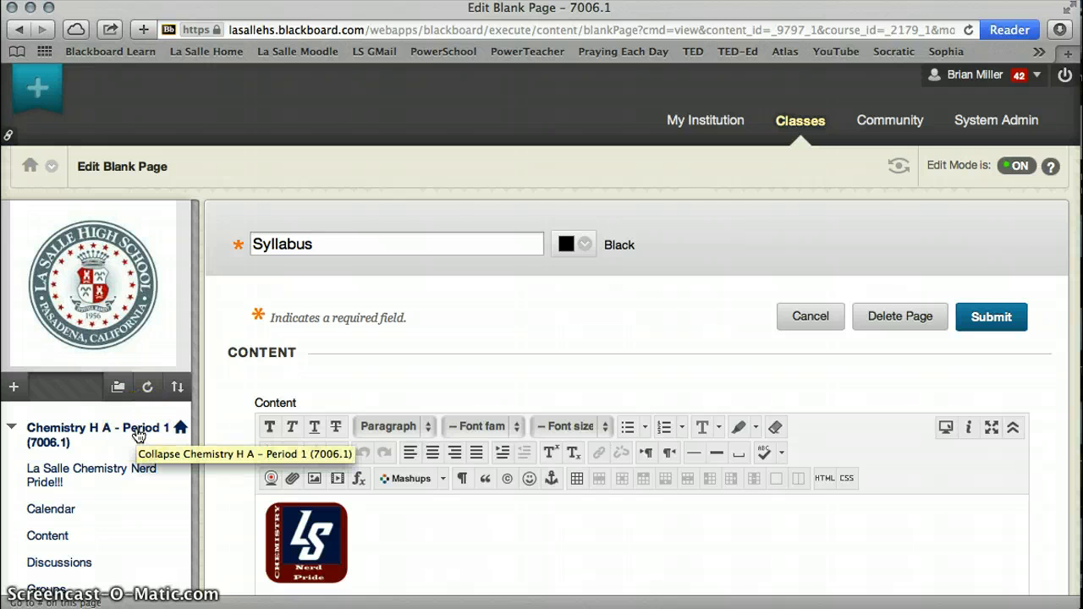
Return to the class list and open the Chemistry H A - Period 3 course
{"action": "left_click", "coordinate": [800, 125]}
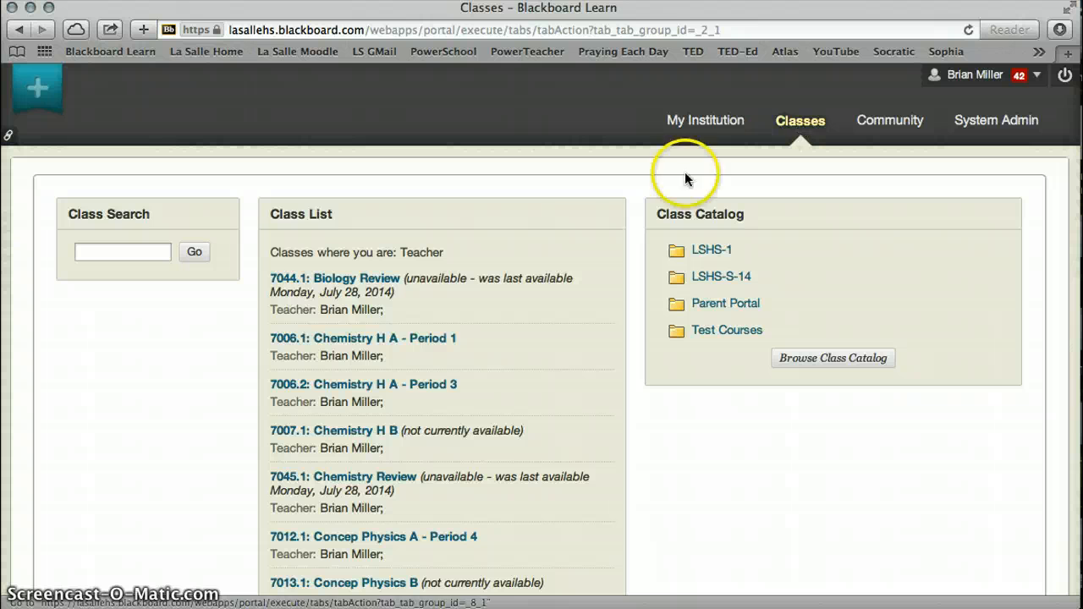
{"action": "left_click", "coordinate": [381, 386]}
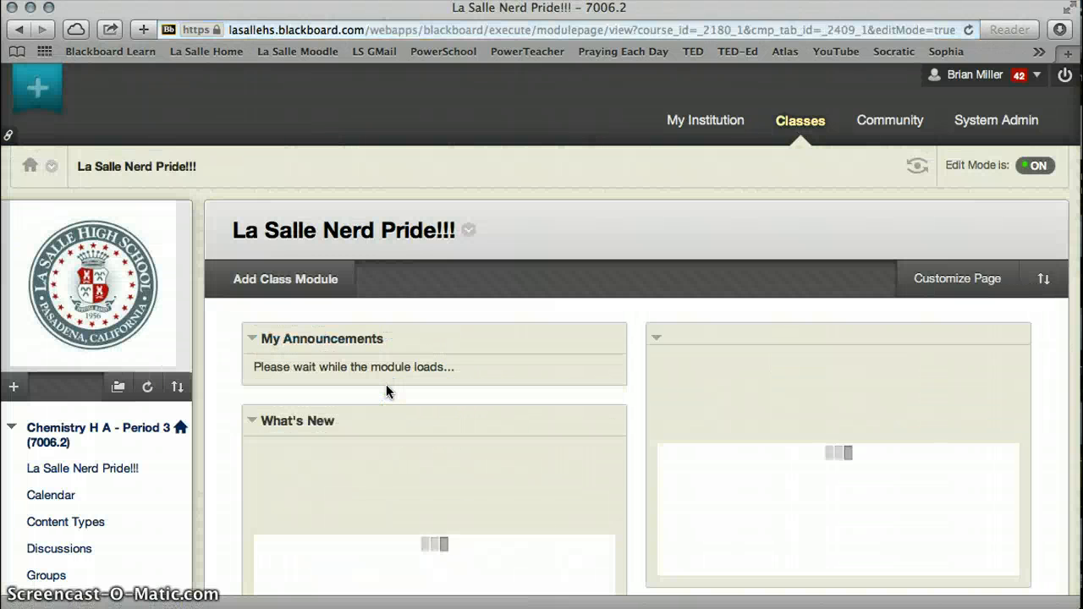
Switch to Word and close the 2014-15 Honors Chemistry Syllabus.doc document
{"action": "left_click", "coordinate": [518, 607]}
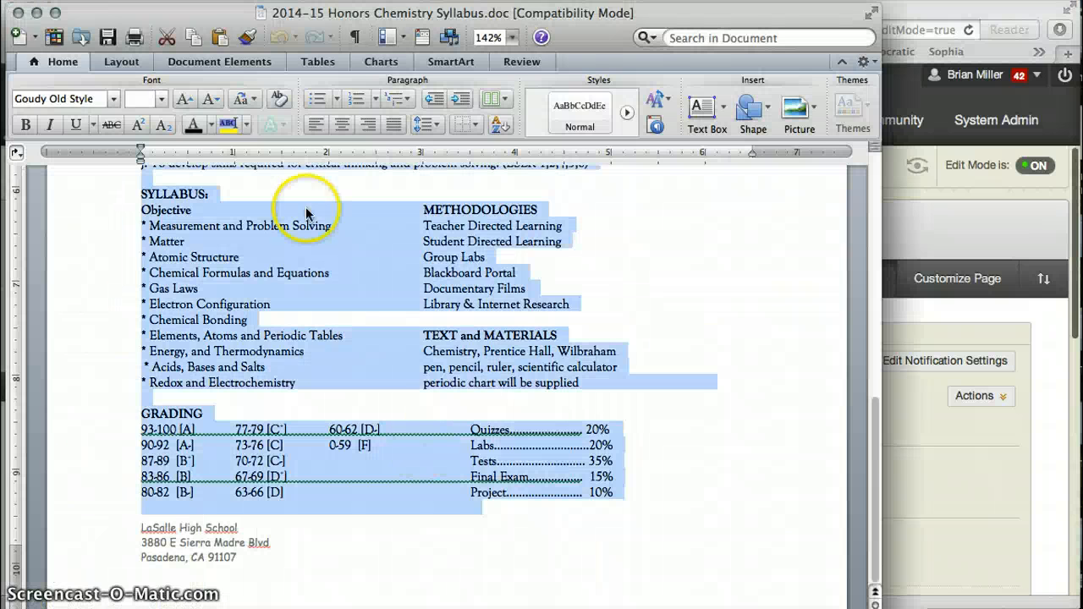
{"action": "left_click", "coordinate": [18, 13]}
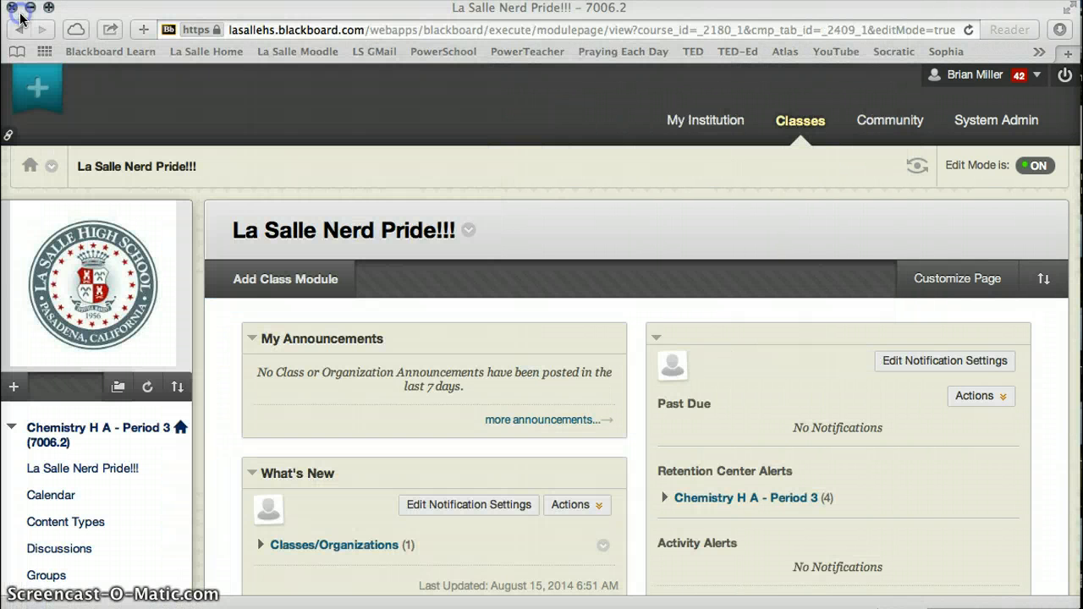
Switch back to the browser and open the Period 3 course's Syllabus page for editing
{"action": "left_click", "coordinate": [274, 149]}
{"action": "scroll", "coordinate": [273, 149], "scroll_direction": "down", "scroll_amount": 5}
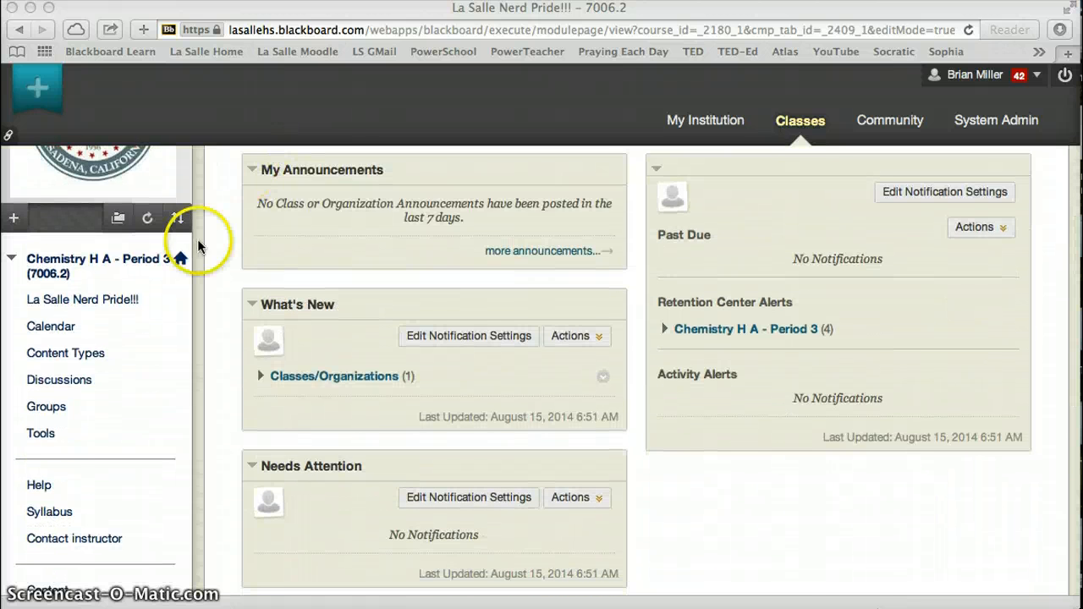
{"action": "left_click", "coordinate": [59, 514]}
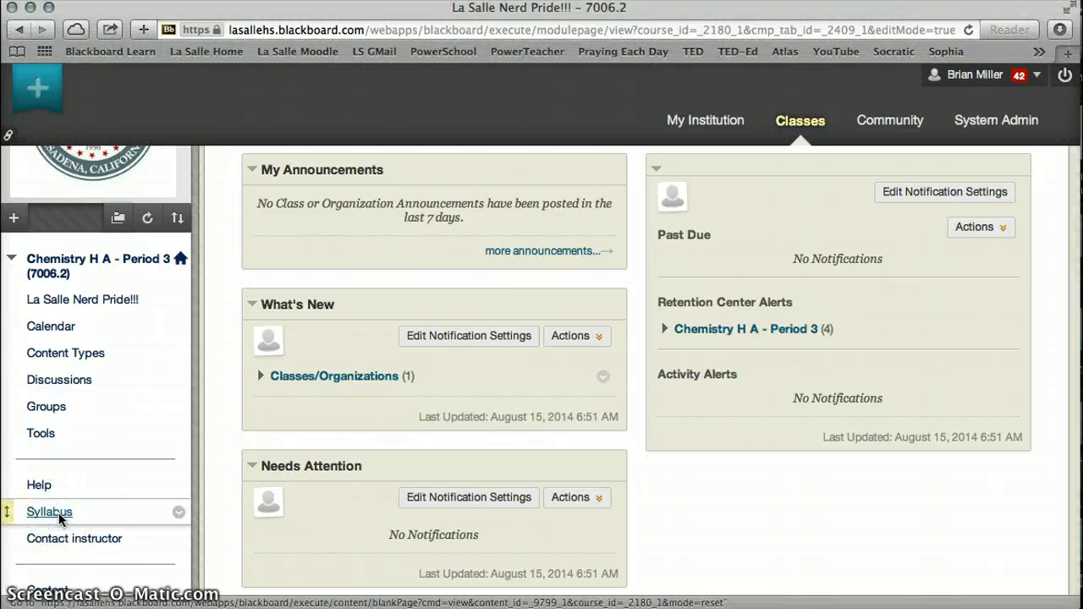
{"action": "left_click", "coordinate": [58, 513]}
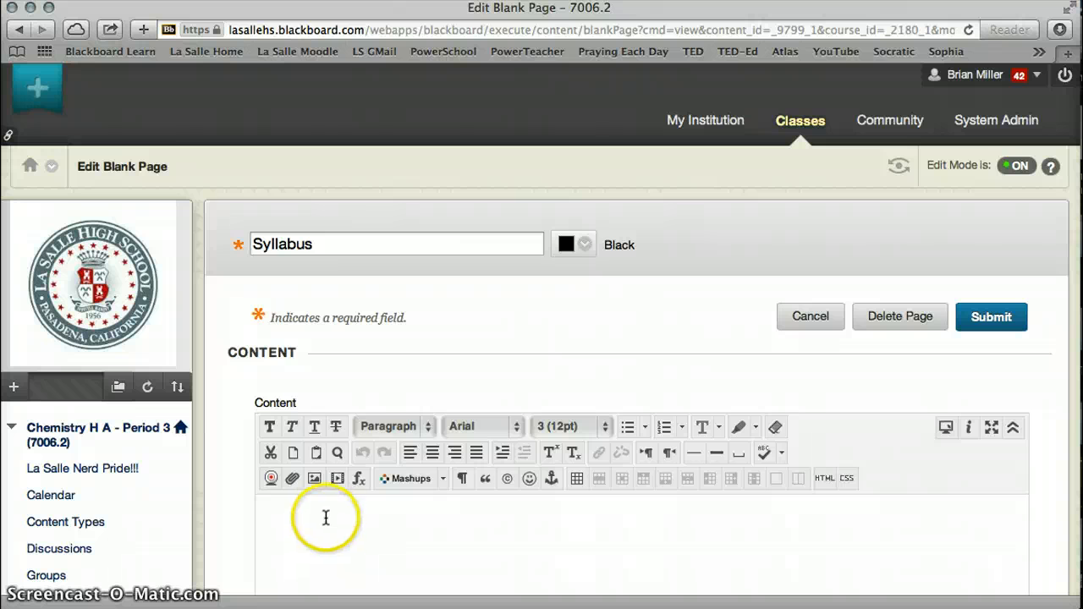
Start attaching a file from the computer and browse to the La Salle folder on the Desktop
{"action": "scroll", "coordinate": [326, 518], "scroll_direction": "down", "scroll_amount": 8}
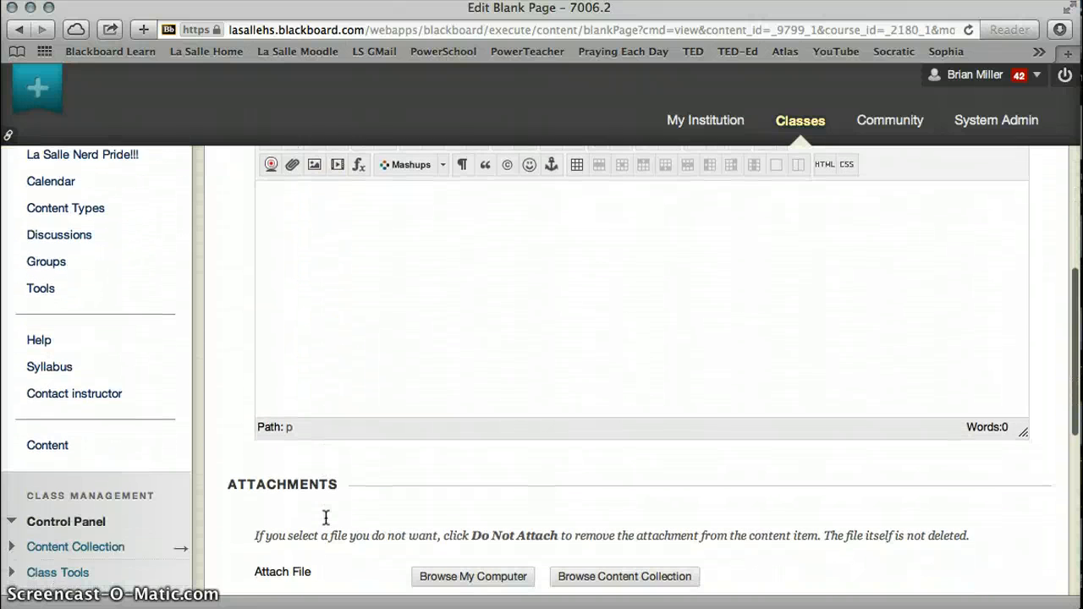
{"action": "scroll", "coordinate": [326, 518], "scroll_direction": "down", "scroll_amount": 2}
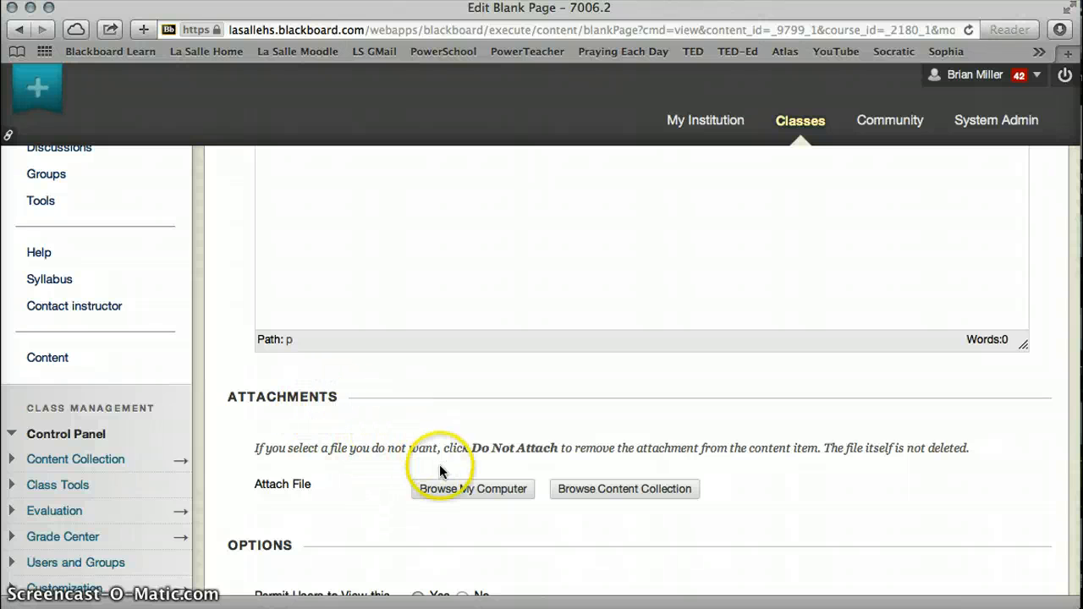
{"action": "left_click", "coordinate": [465, 490]}
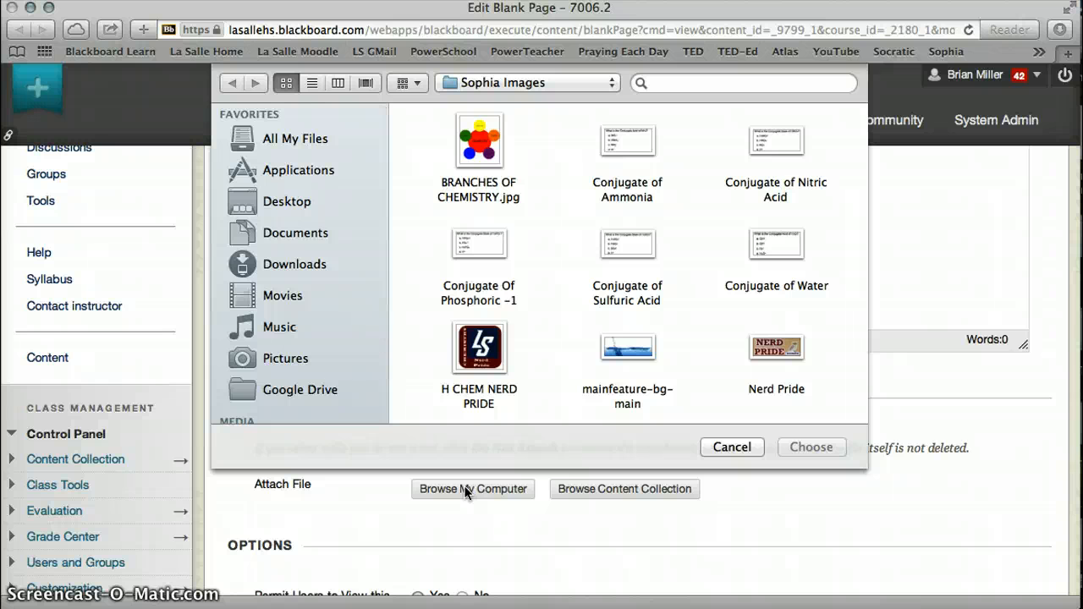
{"action": "left_click", "coordinate": [298, 205]}
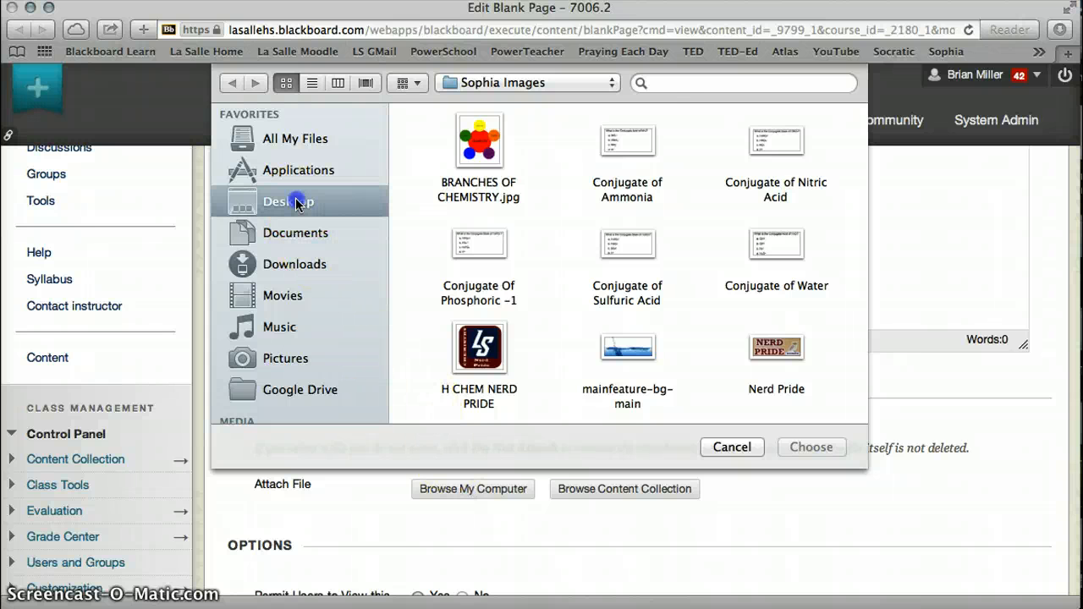
{"action": "scroll", "coordinate": [632, 222], "scroll_direction": "down", "scroll_amount": 5}
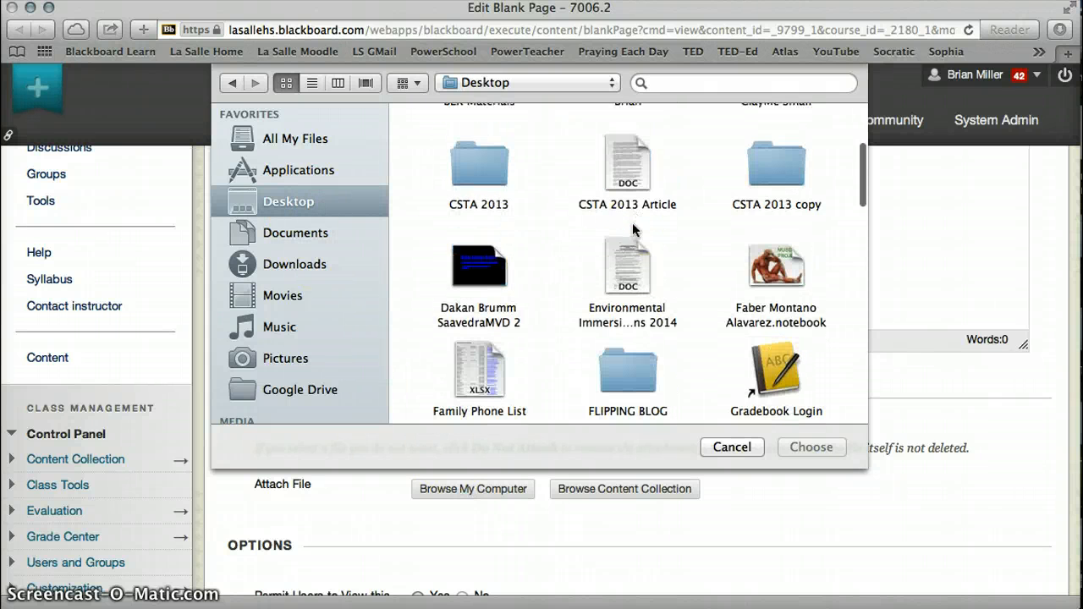
{"action": "scroll", "coordinate": [632, 223], "scroll_direction": "down", "scroll_amount": 2}
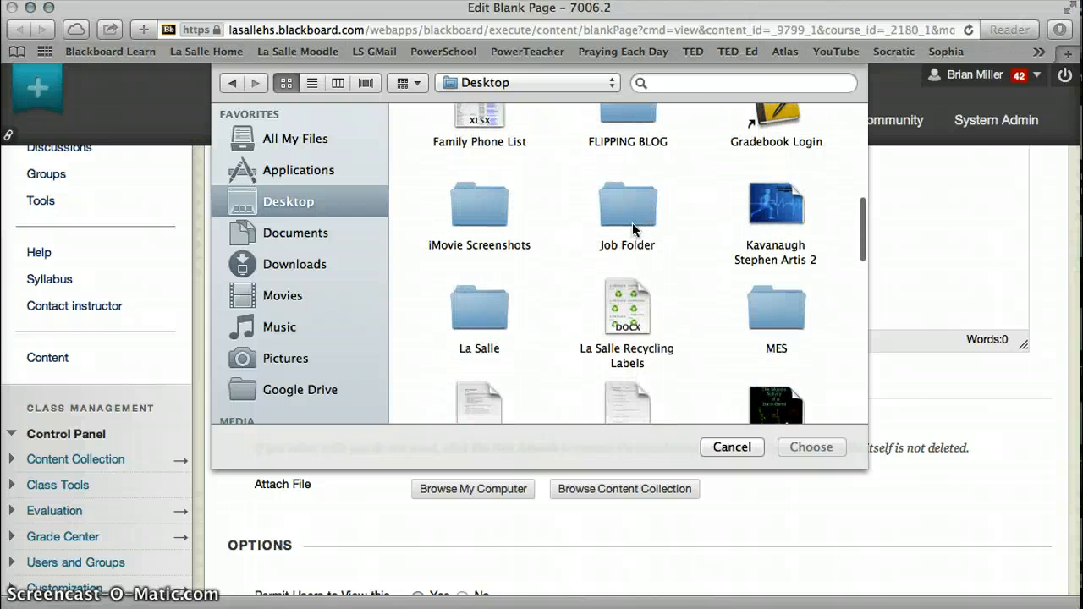
{"action": "double_click", "coordinate": [491, 319]}
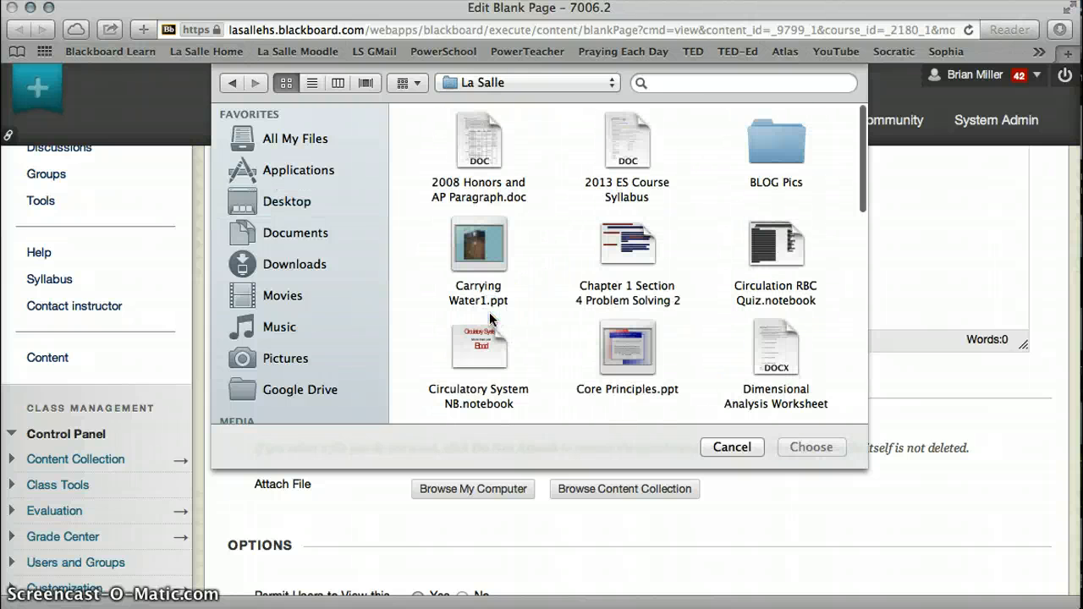
Open the LS Science folder and its Department subfolder in the file chooser
{"action": "scroll", "coordinate": [647, 305], "scroll_direction": "down", "scroll_amount": 3}
{"action": "scroll", "coordinate": [649, 310], "scroll_direction": "down", "scroll_amount": 5}
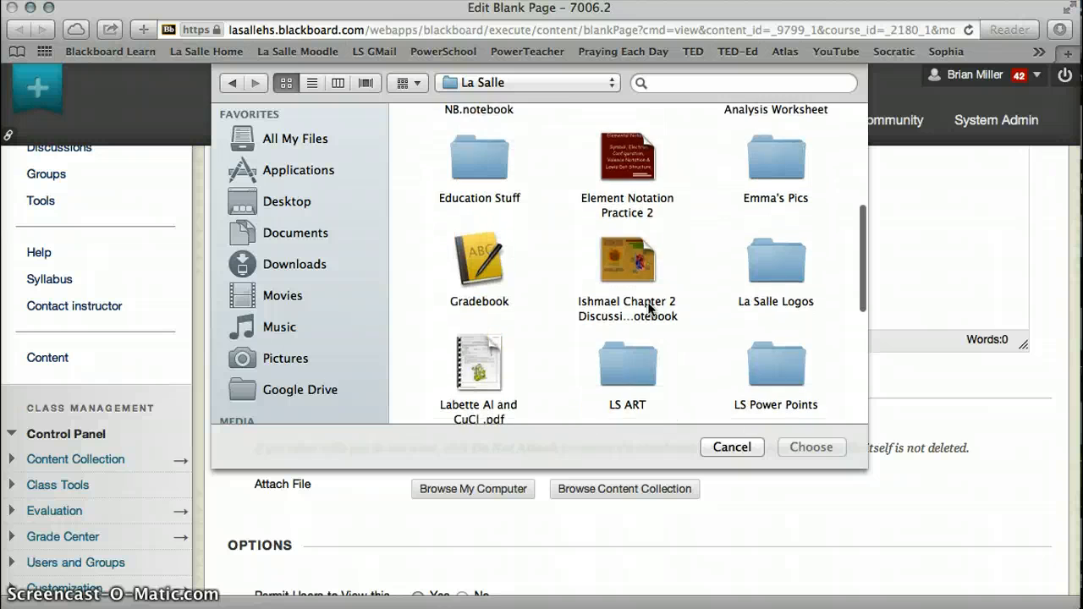
{"action": "scroll", "coordinate": [649, 310], "scroll_direction": "down", "scroll_amount": 5}
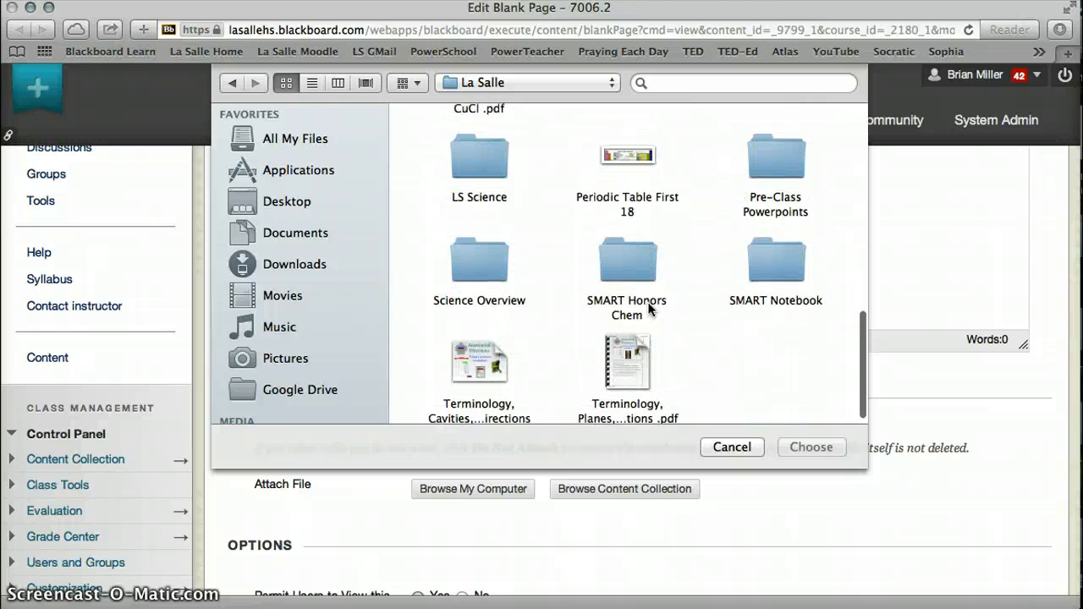
{"action": "left_click", "coordinate": [479, 171]}
{"action": "double_click", "coordinate": [478, 172]}
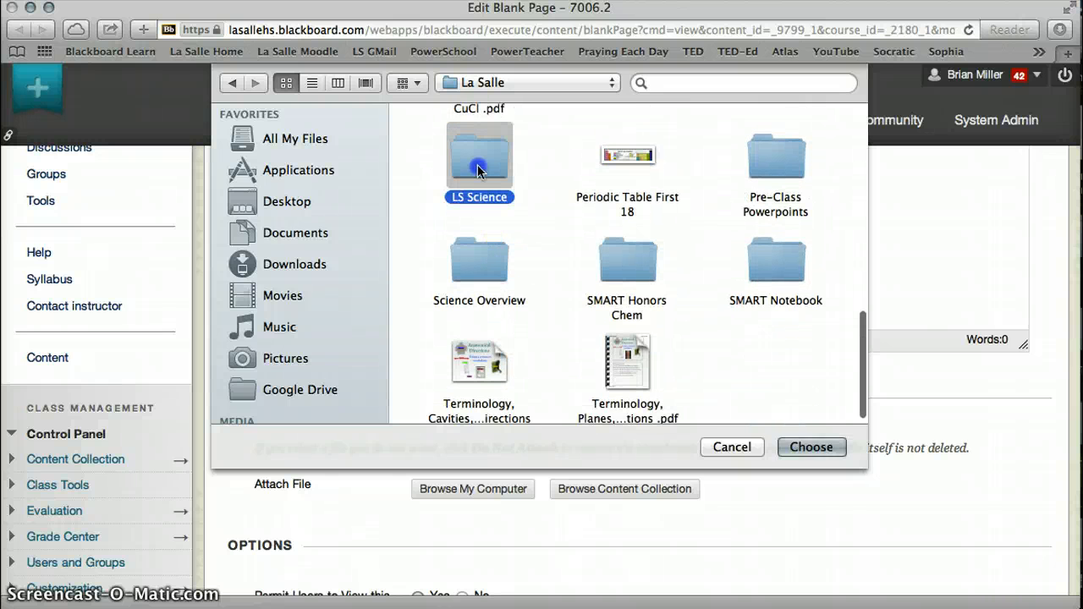
{"action": "scroll", "coordinate": [577, 231], "scroll_direction": "down", "scroll_amount": 5}
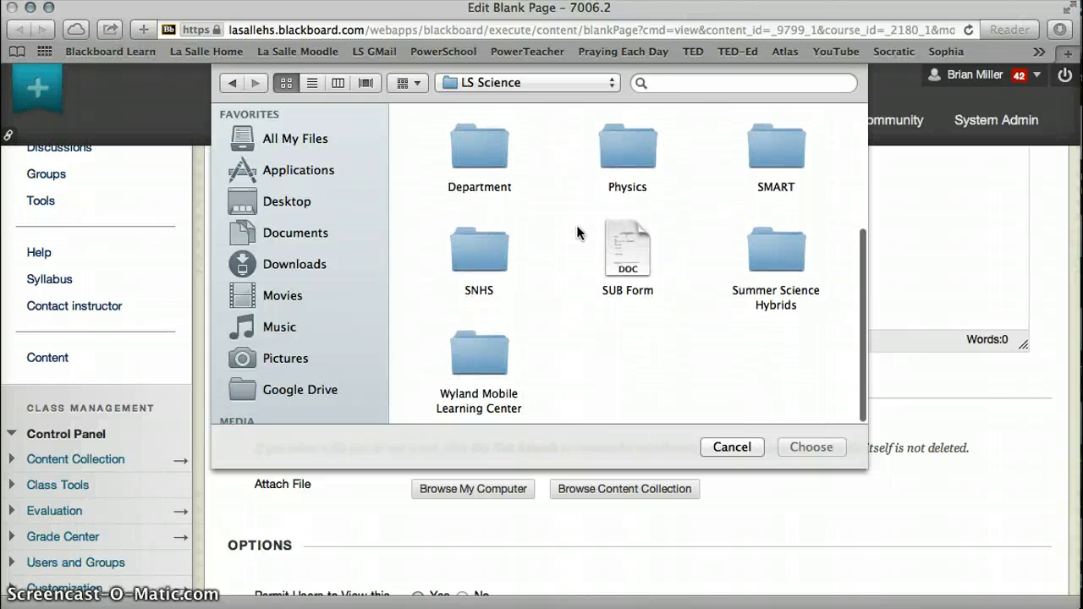
{"action": "double_click", "coordinate": [489, 150]}
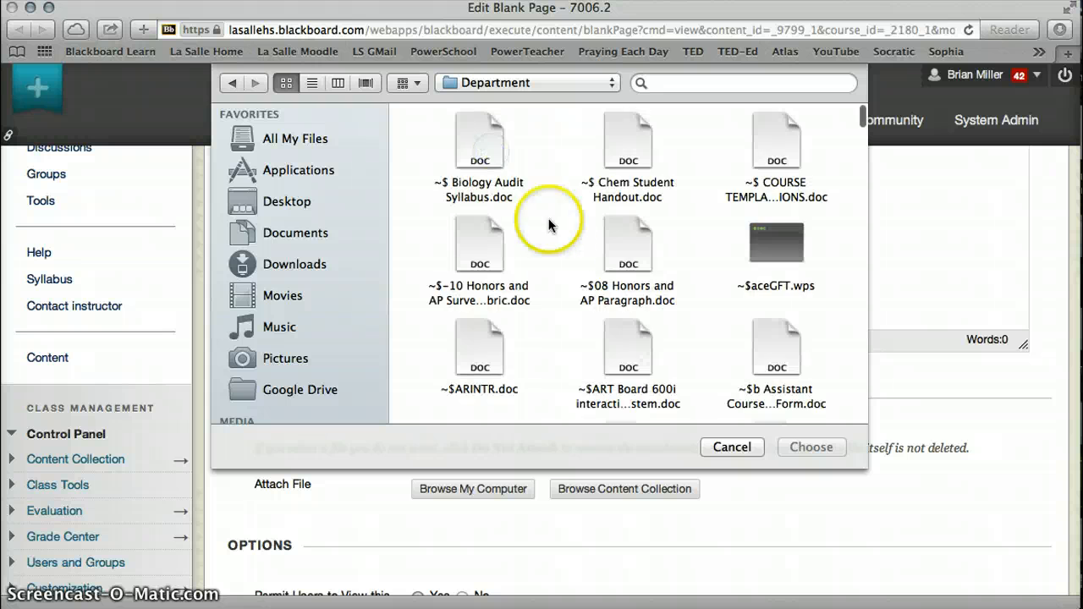
Find and open the Syllabus folder inside the Department folder
{"action": "scroll", "coordinate": [556, 242], "scroll_direction": "down", "scroll_amount": 15}
{"action": "scroll", "coordinate": [556, 247], "scroll_direction": "down", "scroll_amount": 8}
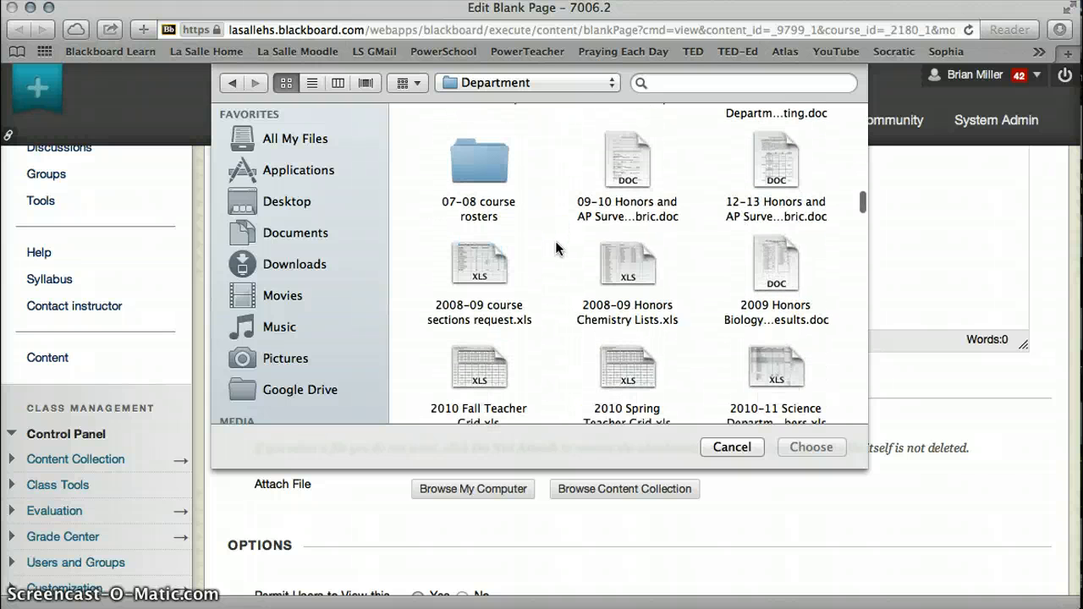
{"action": "scroll", "coordinate": [556, 247], "scroll_direction": "down", "scroll_amount": 10}
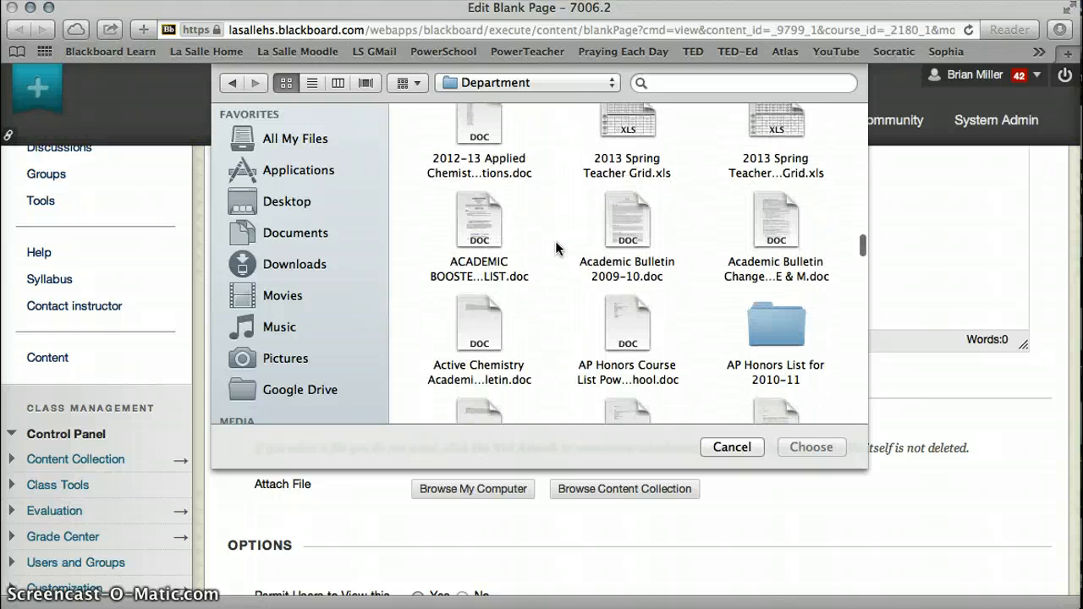
{"action": "scroll", "coordinate": [556, 247], "scroll_direction": "down", "scroll_amount": 10}
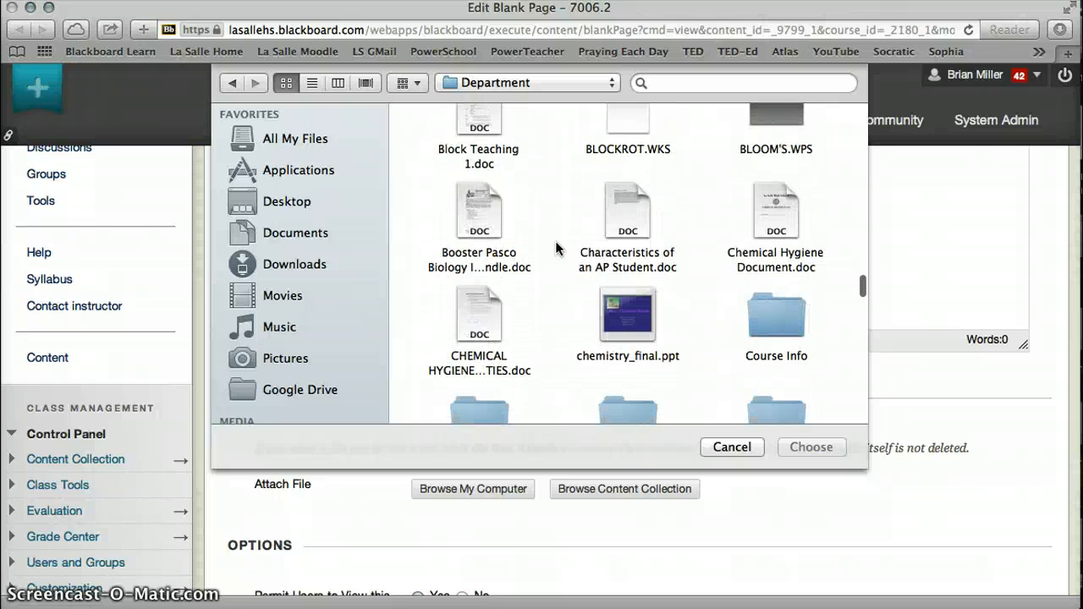
{"action": "scroll", "coordinate": [556, 248], "scroll_direction": "down", "scroll_amount": 10}
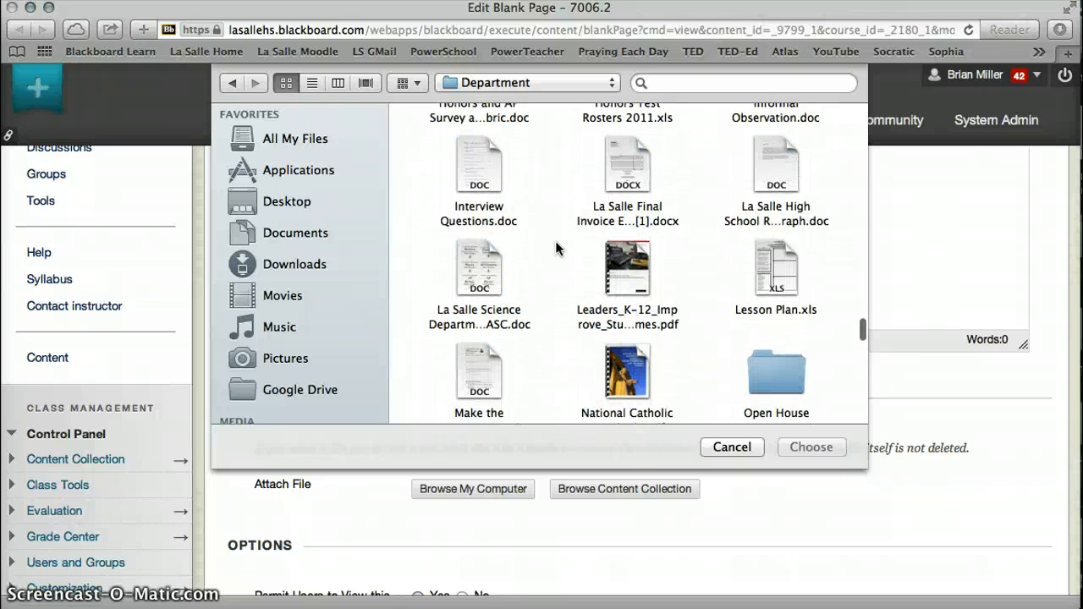
{"action": "scroll", "coordinate": [556, 248], "scroll_direction": "down", "scroll_amount": 10}
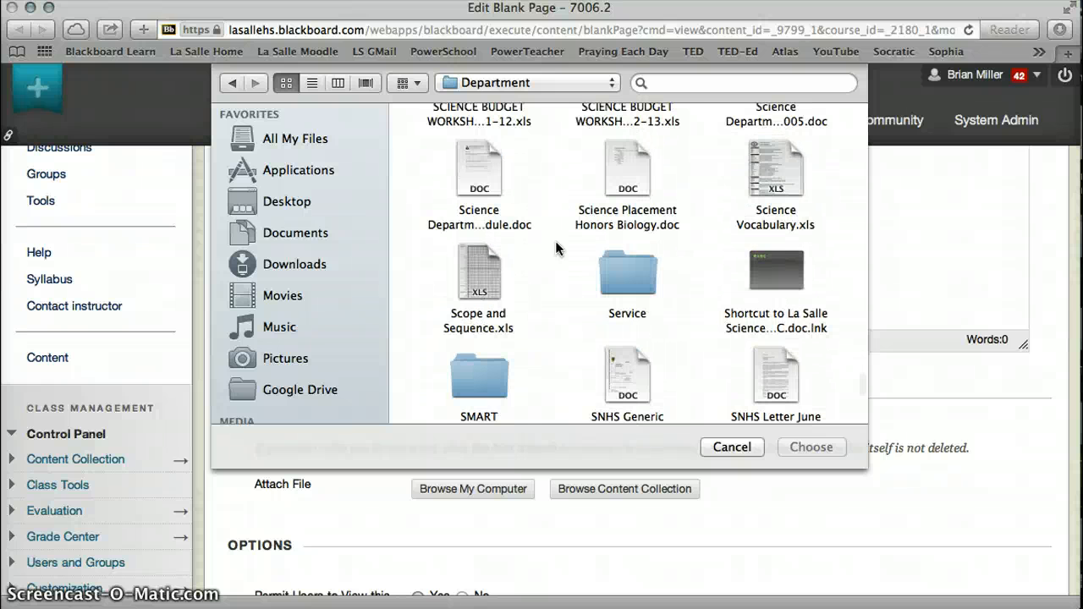
{"action": "scroll", "coordinate": [556, 248], "scroll_direction": "down", "scroll_amount": 5}
{"action": "left_click", "coordinate": [496, 281]}
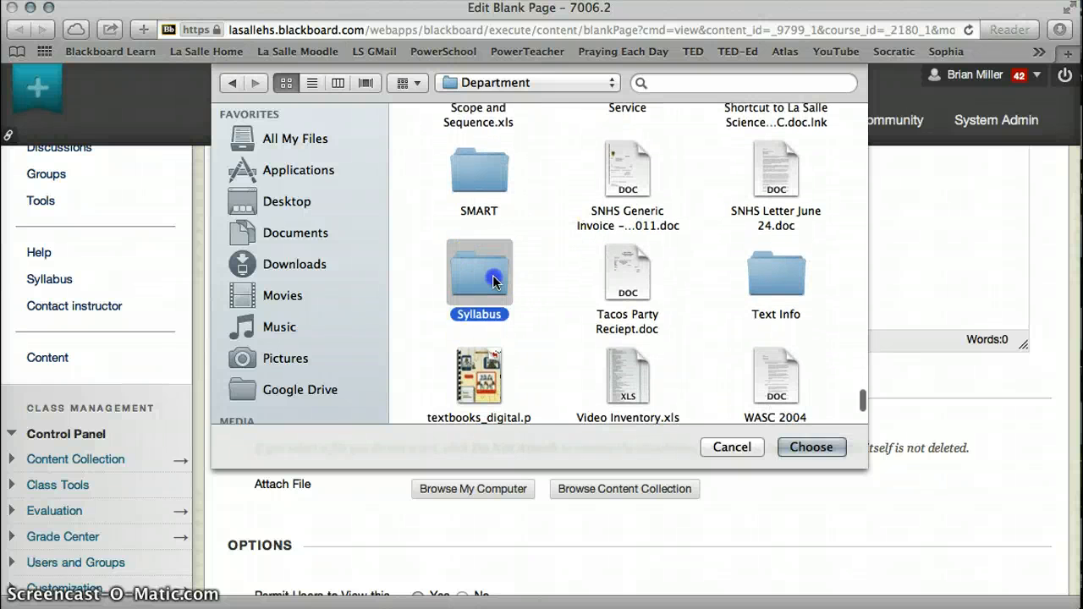
{"action": "double_click", "coordinate": [495, 281]}
Attach the 2014-15 Honors Chemistry Syllabus document to the Syllabus page
{"action": "scroll", "coordinate": [592, 301], "scroll_direction": "down", "scroll_amount": 15}
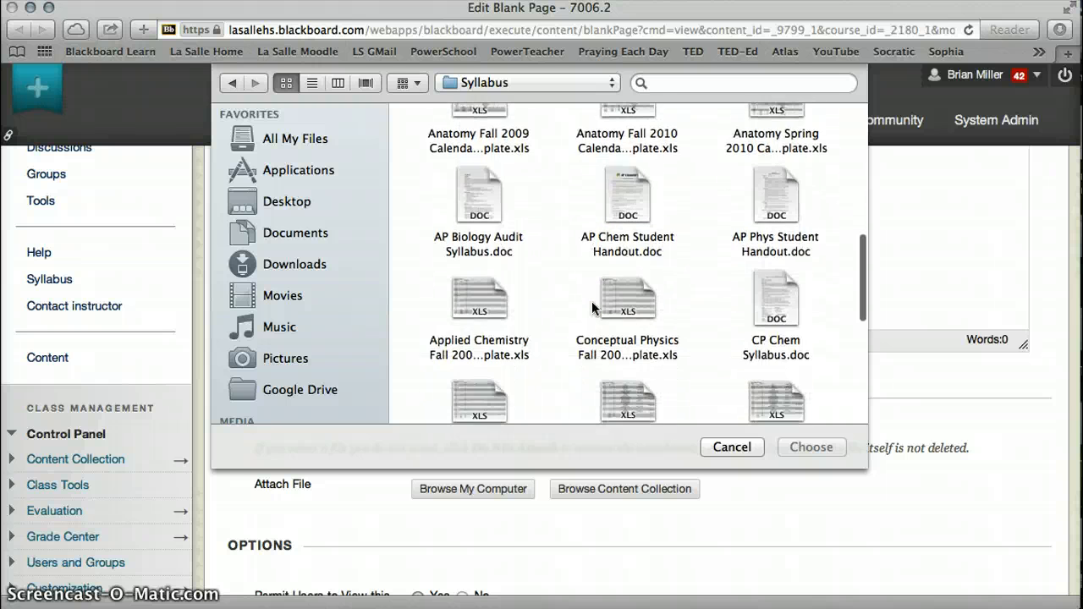
{"action": "scroll", "coordinate": [591, 301], "scroll_direction": "up", "scroll_amount": 10}
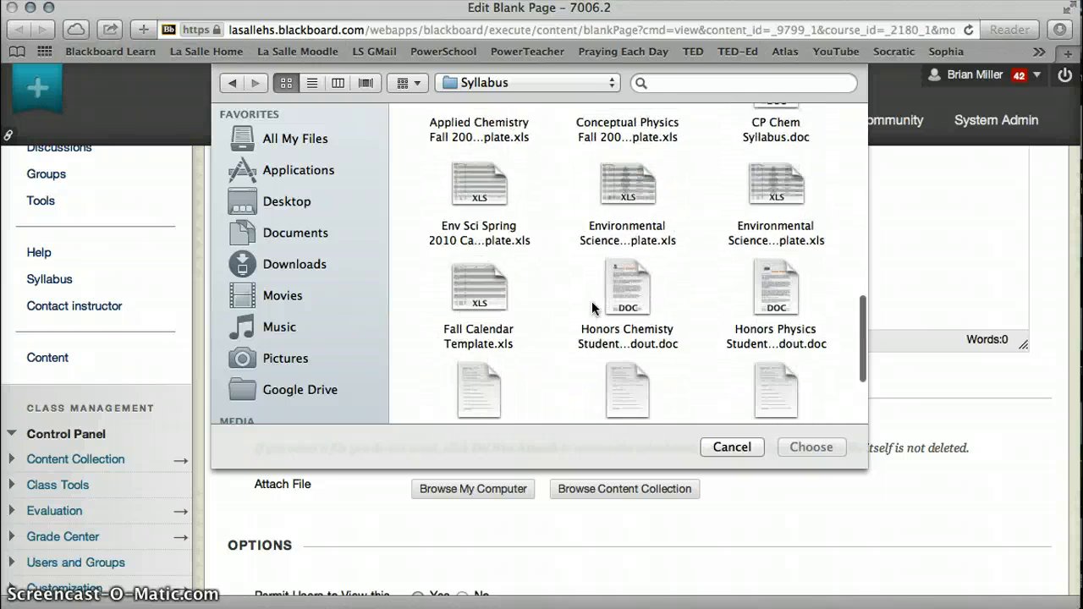
{"action": "scroll", "coordinate": [592, 301], "scroll_direction": "up", "scroll_amount": 5}
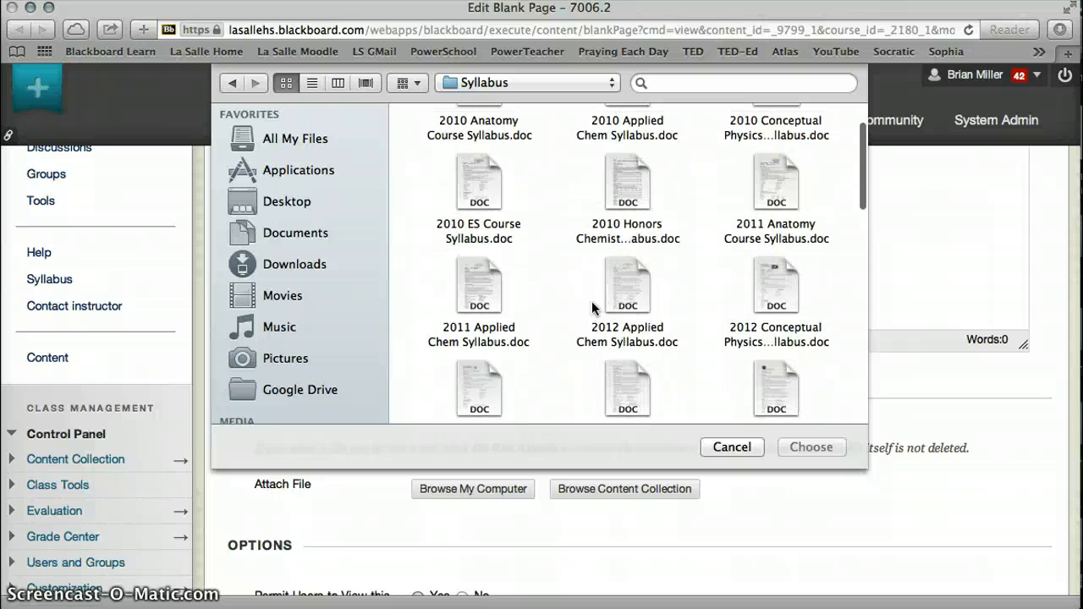
{"action": "scroll", "coordinate": [592, 301], "scroll_direction": "down", "scroll_amount": 3}
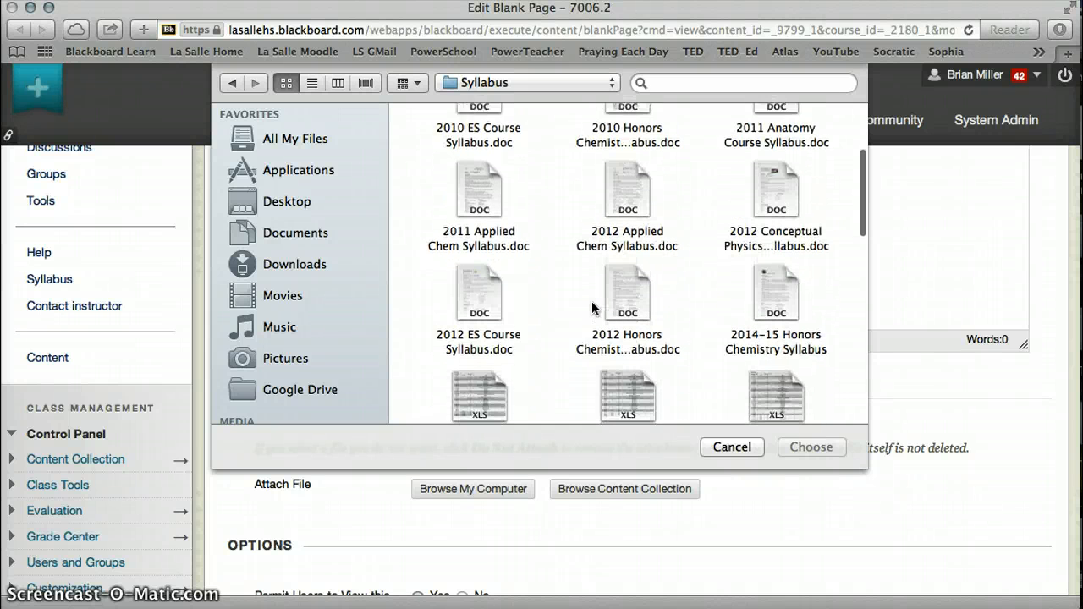
{"action": "double_click", "coordinate": [776, 292]}
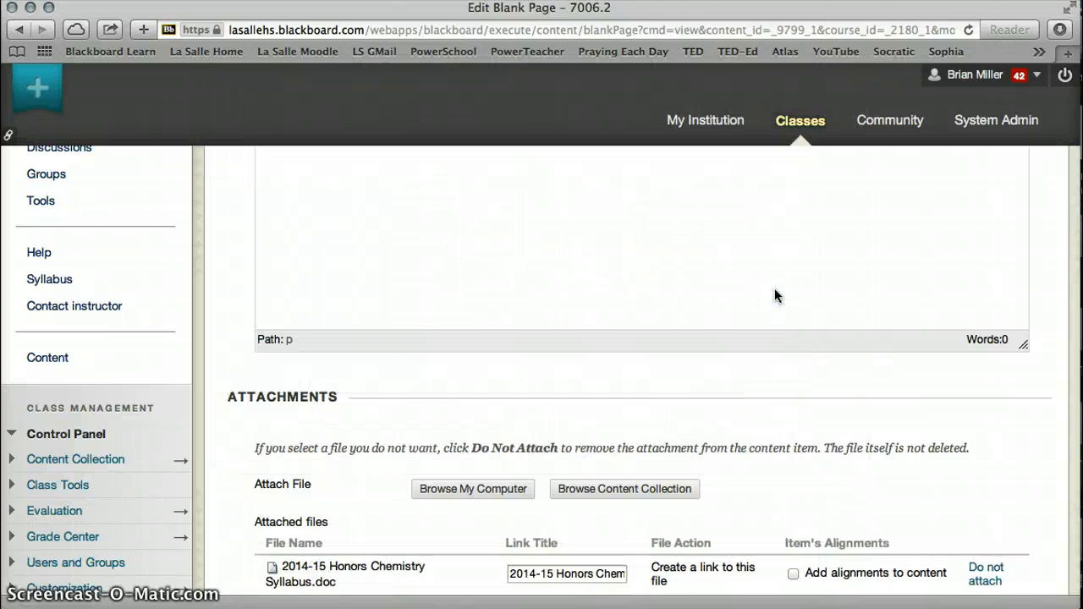
Set Track Number of Views to Yes and submit the Syllabus page with its attachment
{"action": "scroll", "coordinate": [775, 295], "scroll_direction": "down", "scroll_amount": 5}
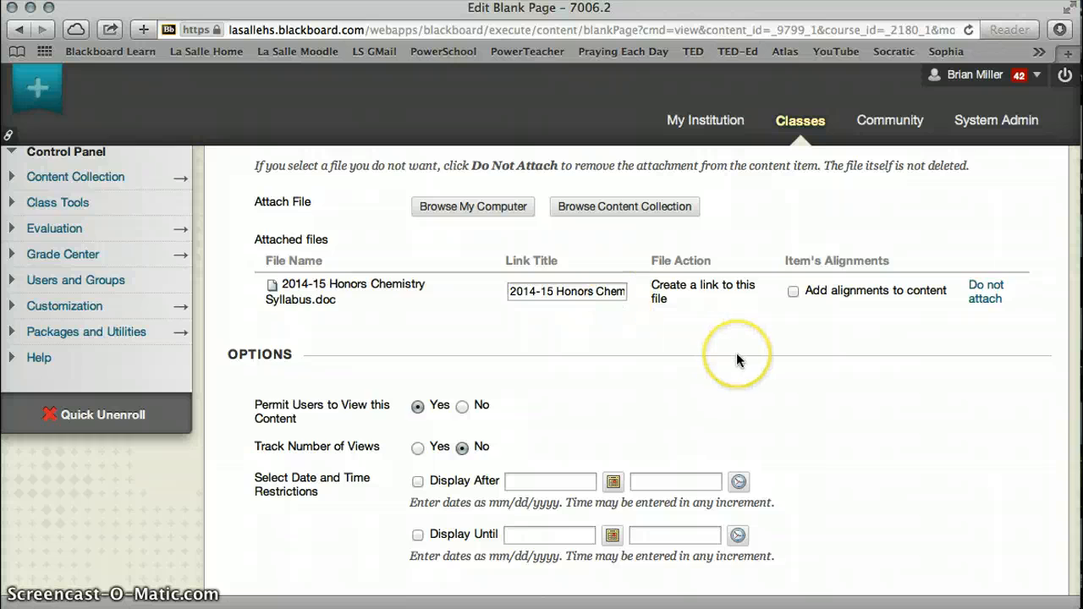
{"action": "scroll", "coordinate": [737, 358], "scroll_direction": "down", "scroll_amount": 2}
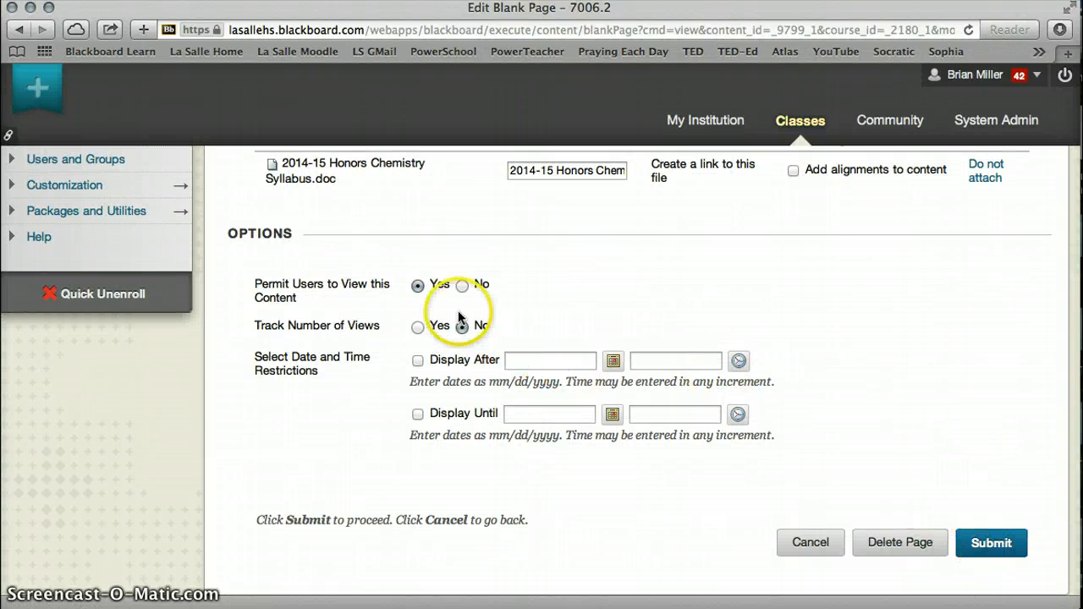
{"action": "left_click", "coordinate": [418, 329]}
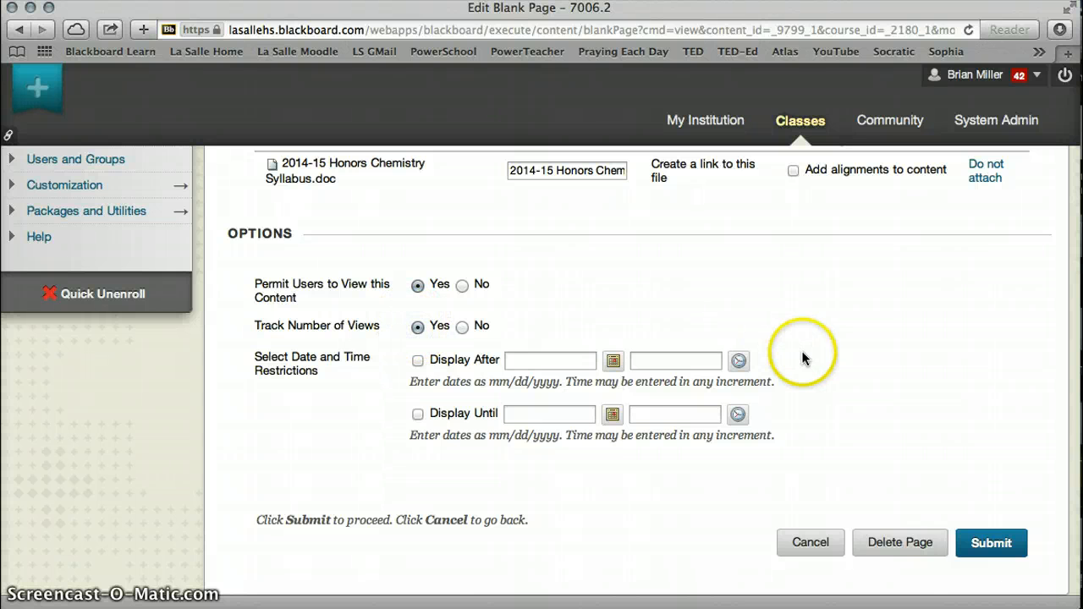
{"action": "left_click", "coordinate": [986, 543]}
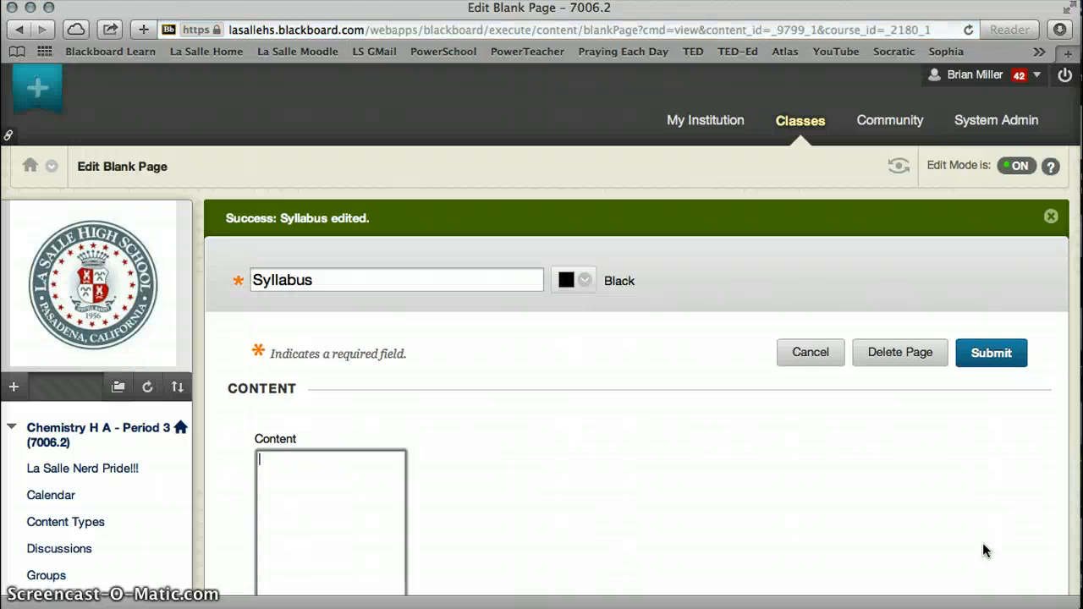
Turn on student preview for the Period 3 course and open its Content page
{"action": "left_click", "coordinate": [785, 427]}
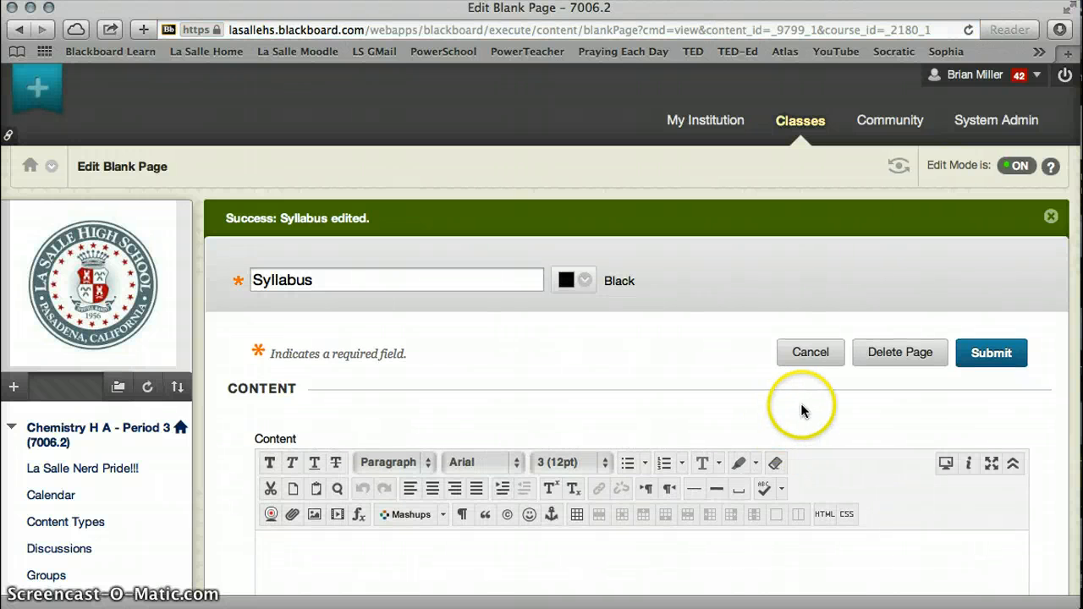
{"action": "left_click", "coordinate": [899, 170]}
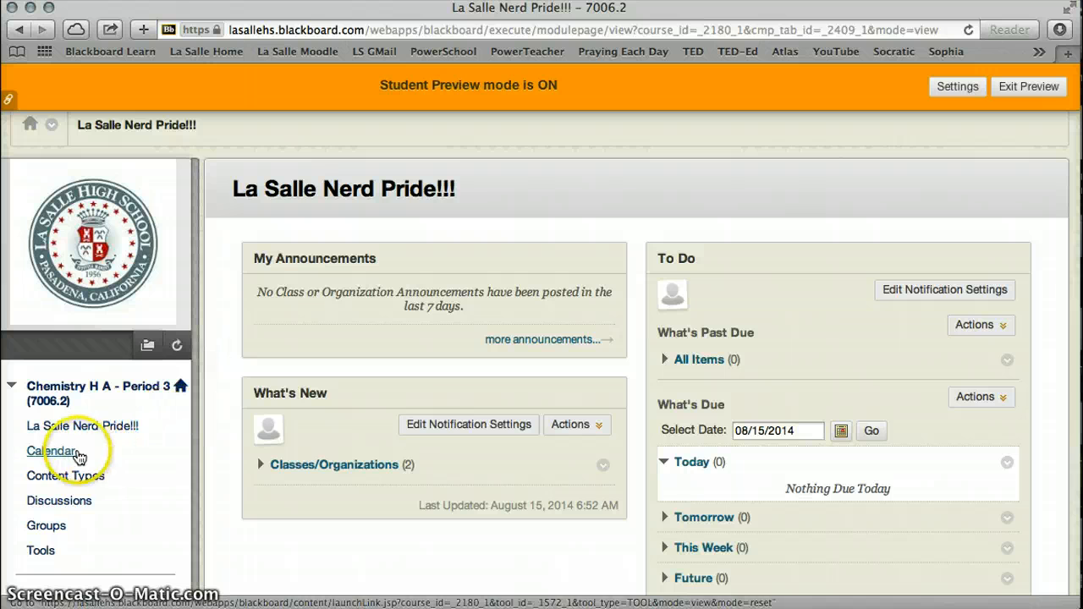
{"action": "scroll", "coordinate": [78, 490], "scroll_direction": "down", "scroll_amount": 5}
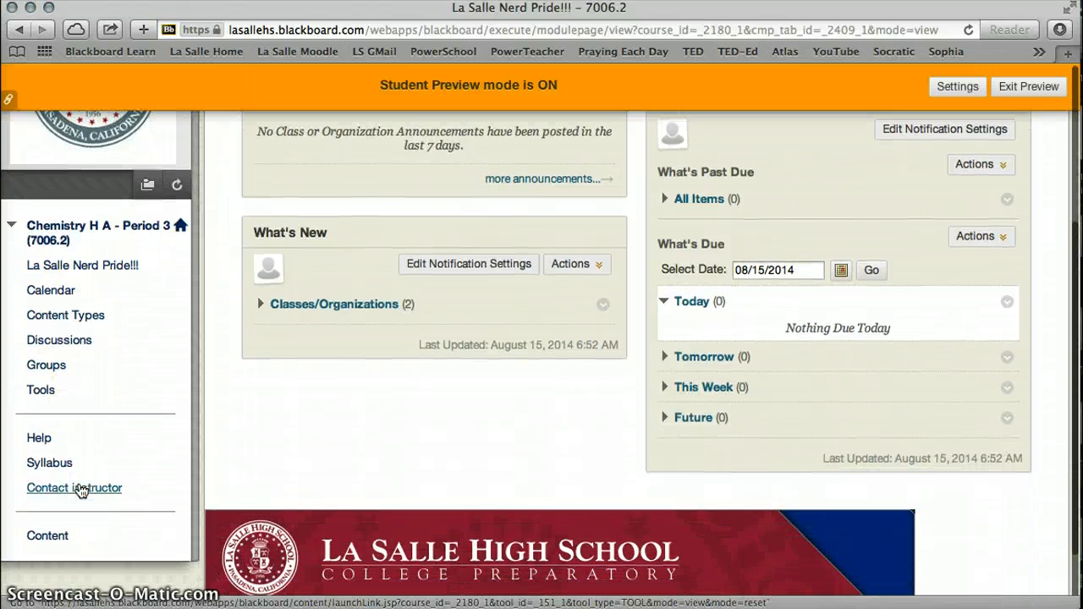
{"action": "left_click", "coordinate": [52, 506]}
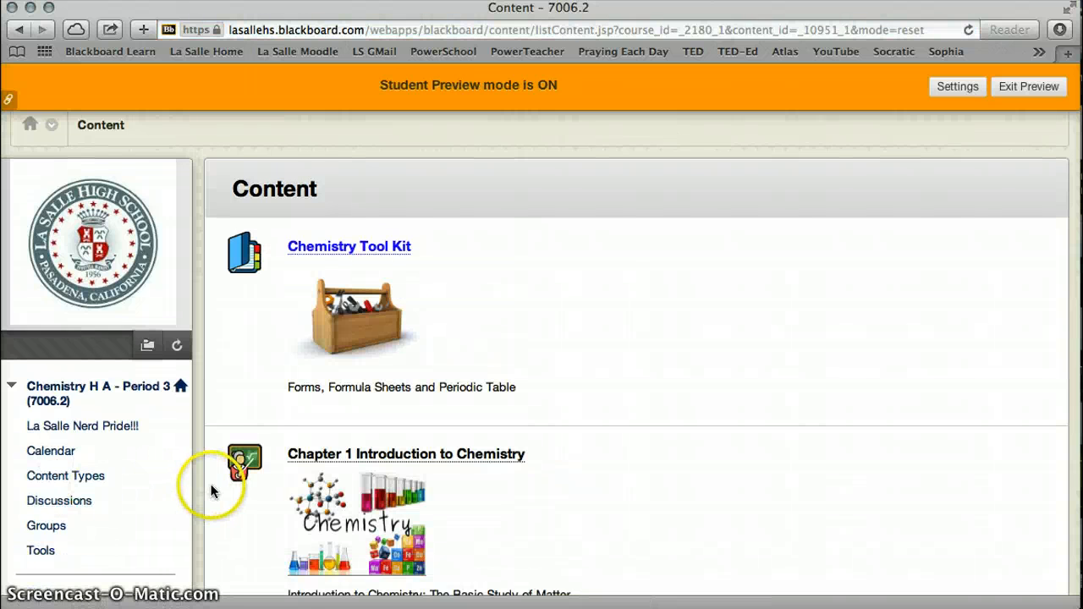
{"action": "scroll", "coordinate": [236, 488], "scroll_direction": "down", "scroll_amount": 4}
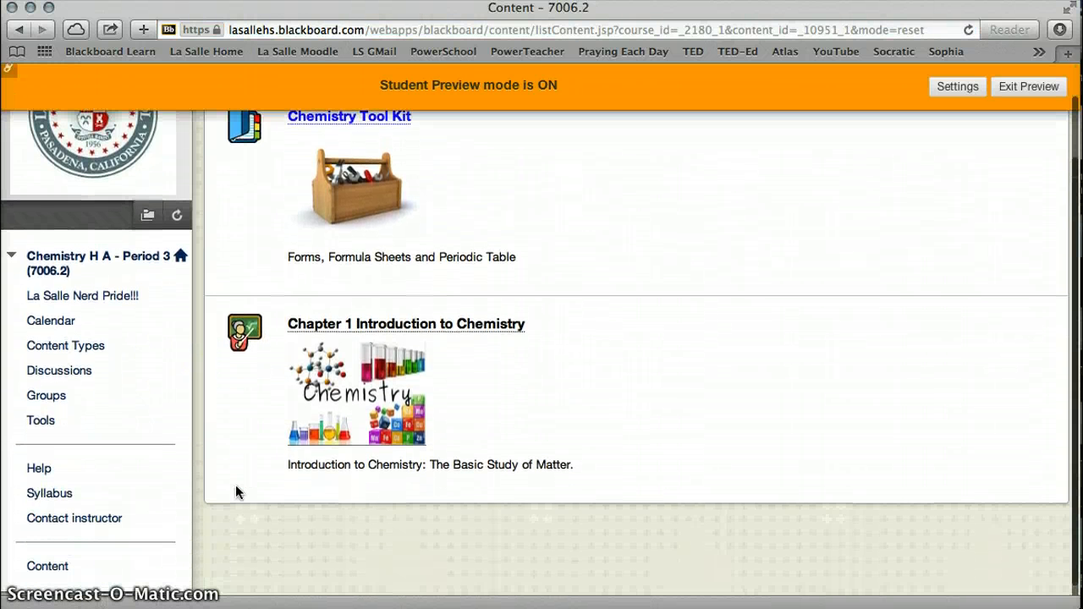
Open the Period 3 course's Syllabus page and download the attached 2014-15 Honors Chemistry Syllabus document
{"action": "left_click", "coordinate": [59, 495]}
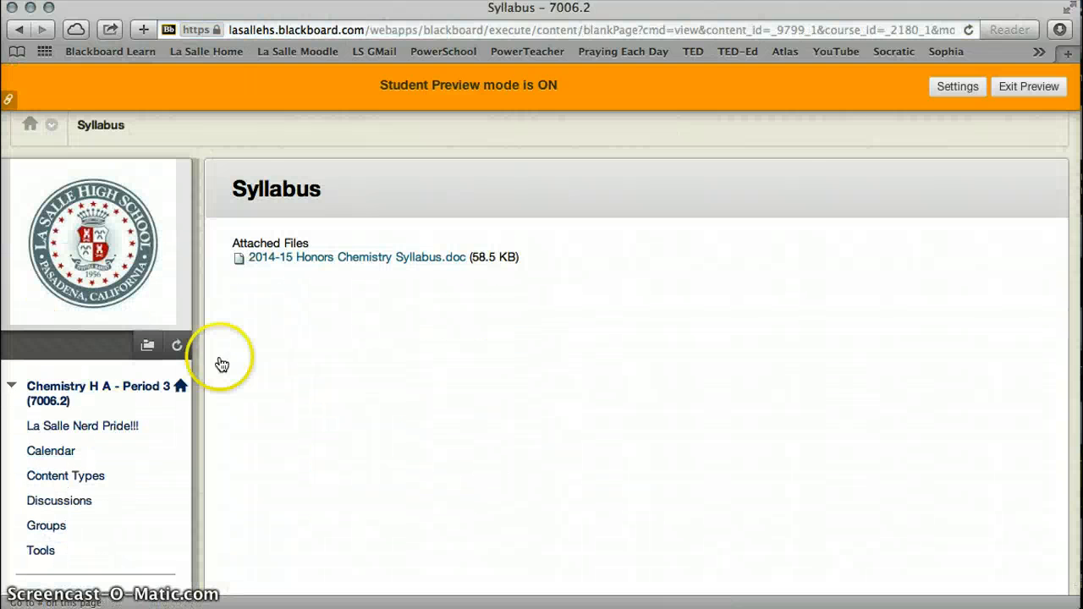
{"action": "left_click", "coordinate": [297, 259], "text": "super"}
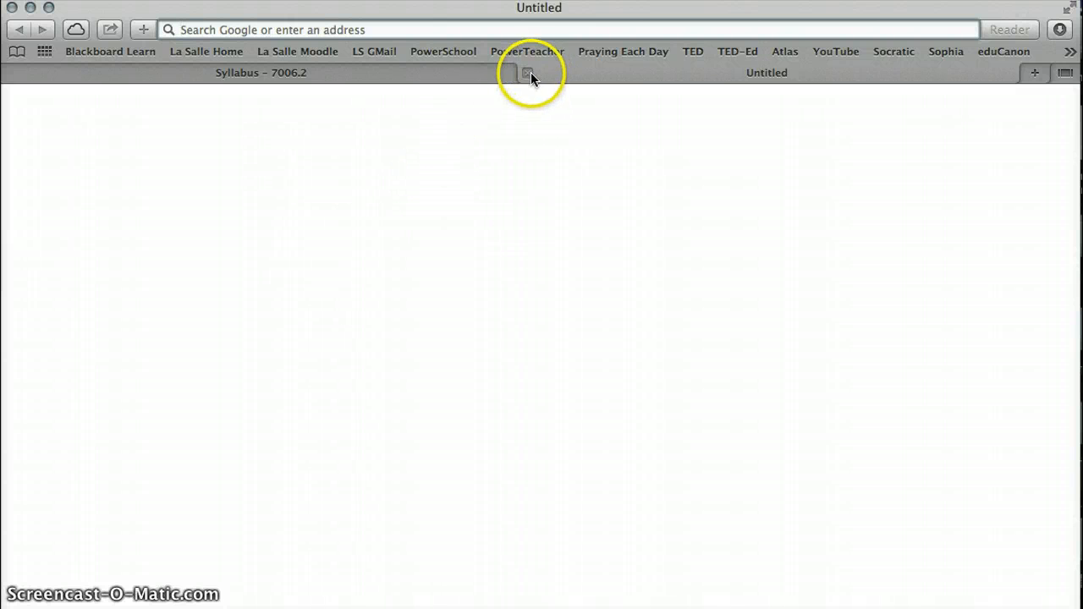
{"action": "left_click", "coordinate": [528, 74]}
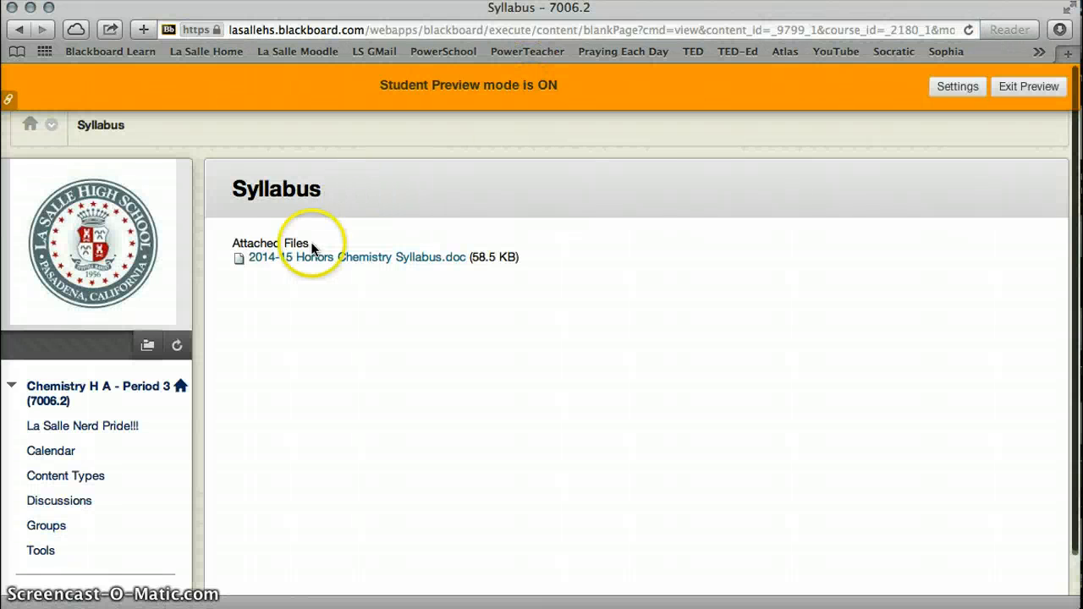
{"action": "left_click", "coordinate": [245, 263]}
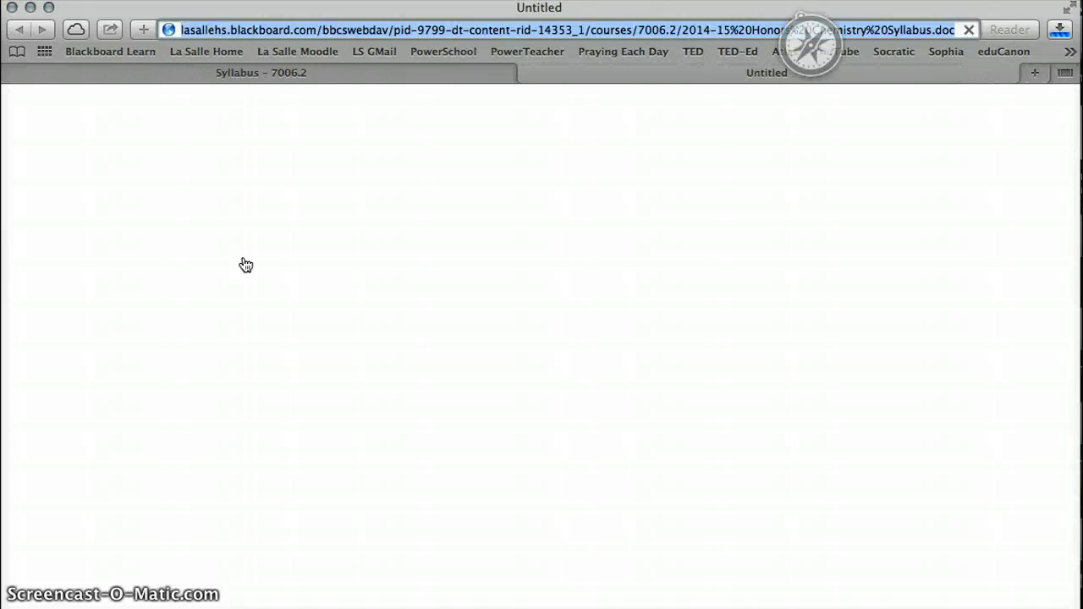
Open the newest downloaded copy of the Honors Chemistry Syllabus in Word to check its contents
{"action": "left_click", "coordinate": [1060, 29]}
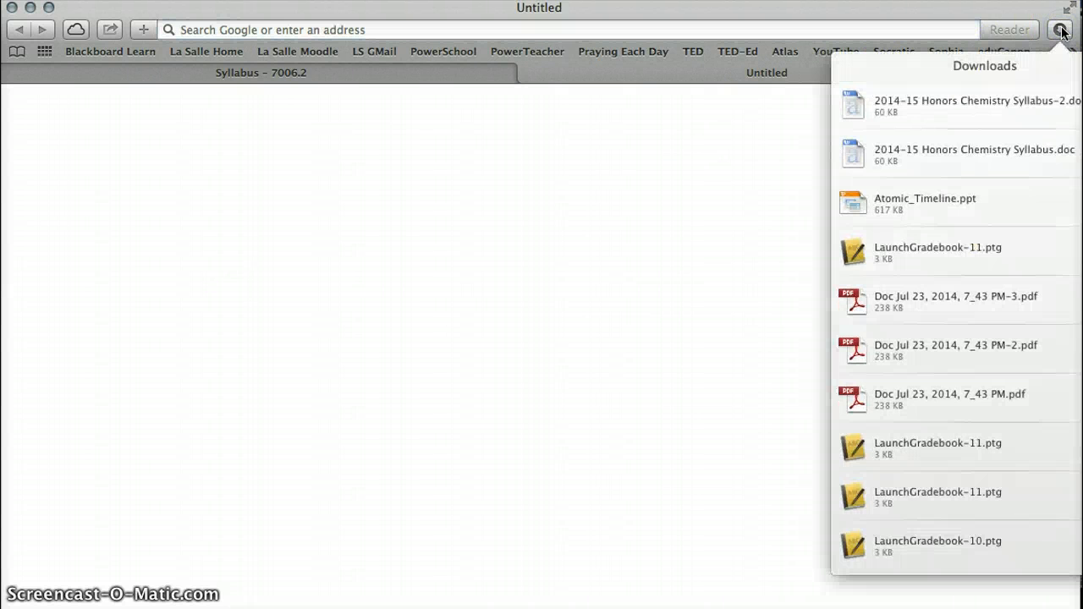
{"action": "left_click", "coordinate": [966, 102]}
{"action": "double_click", "coordinate": [966, 101]}
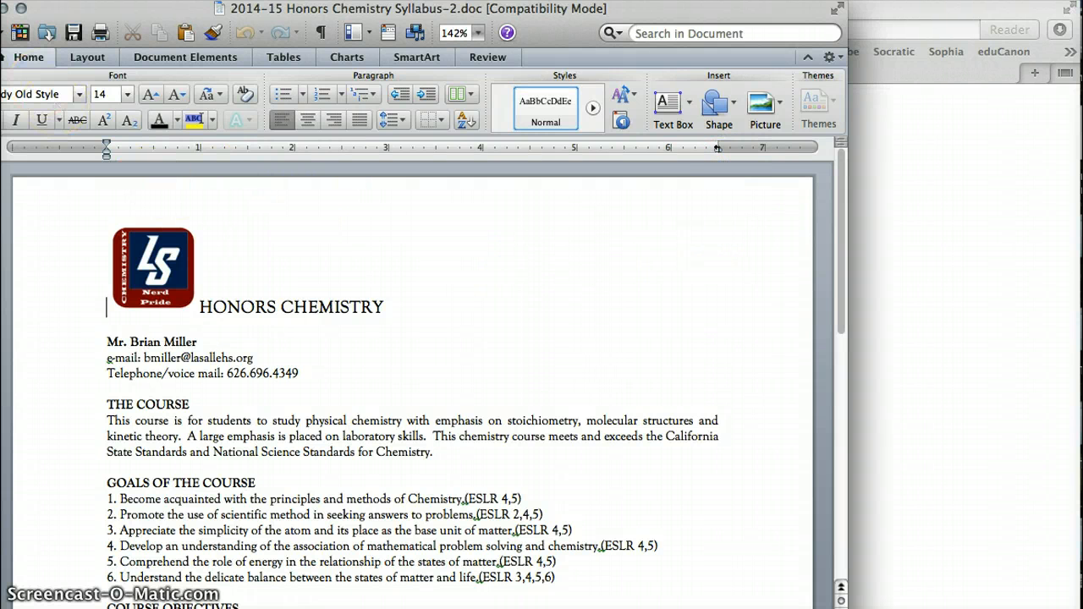
Switch back to Blackboard in Safari and exit the Period 3 student preview, deleting the preview user and all data
{"action": "key", "text": "super+Tab"}
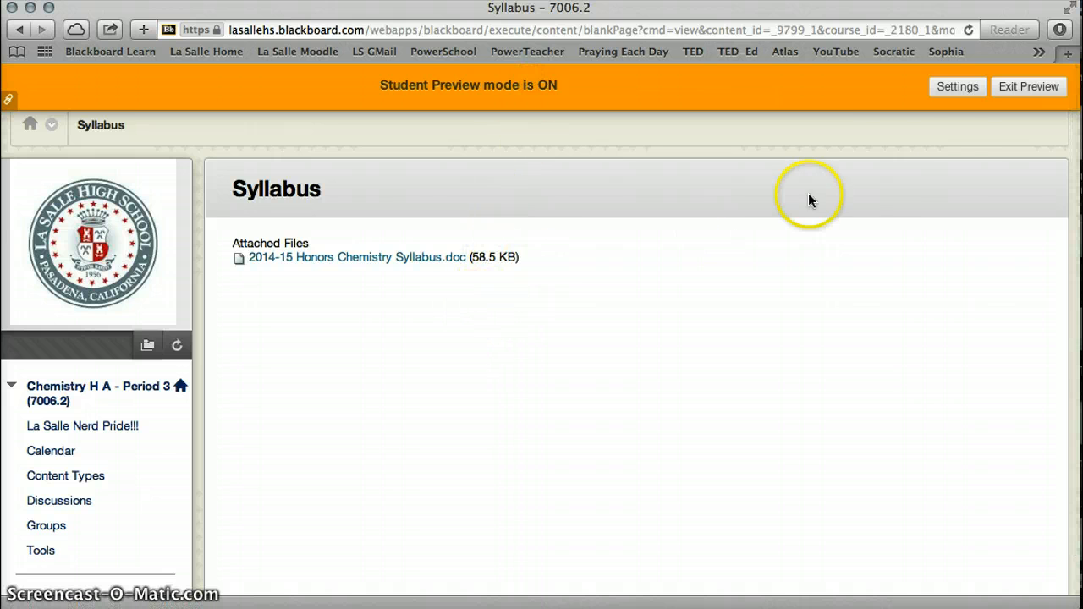
{"action": "left_click", "coordinate": [1041, 89]}
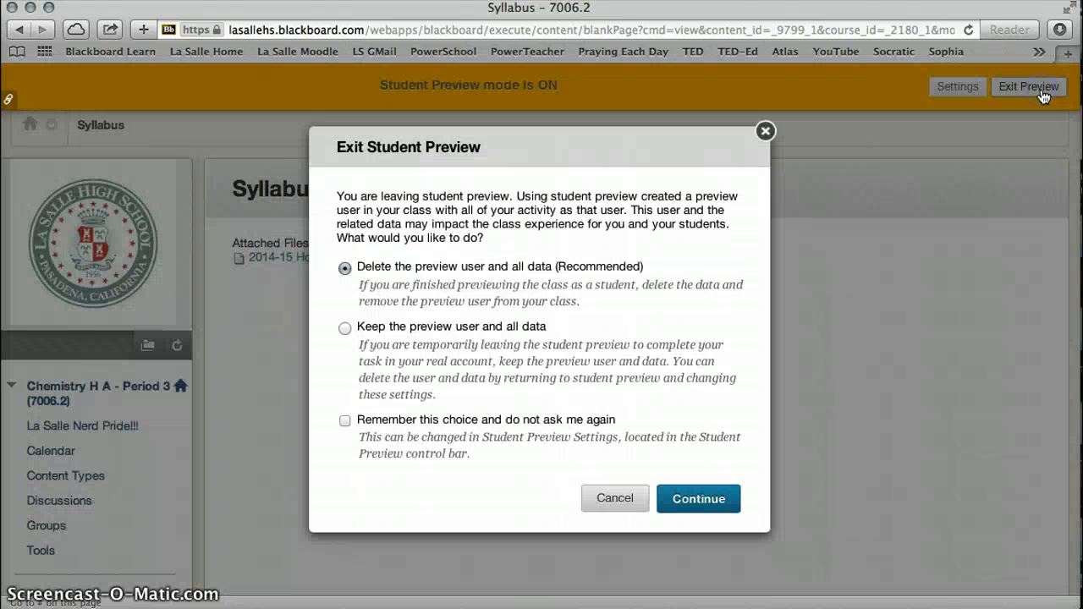
{"action": "left_click", "coordinate": [734, 505]}
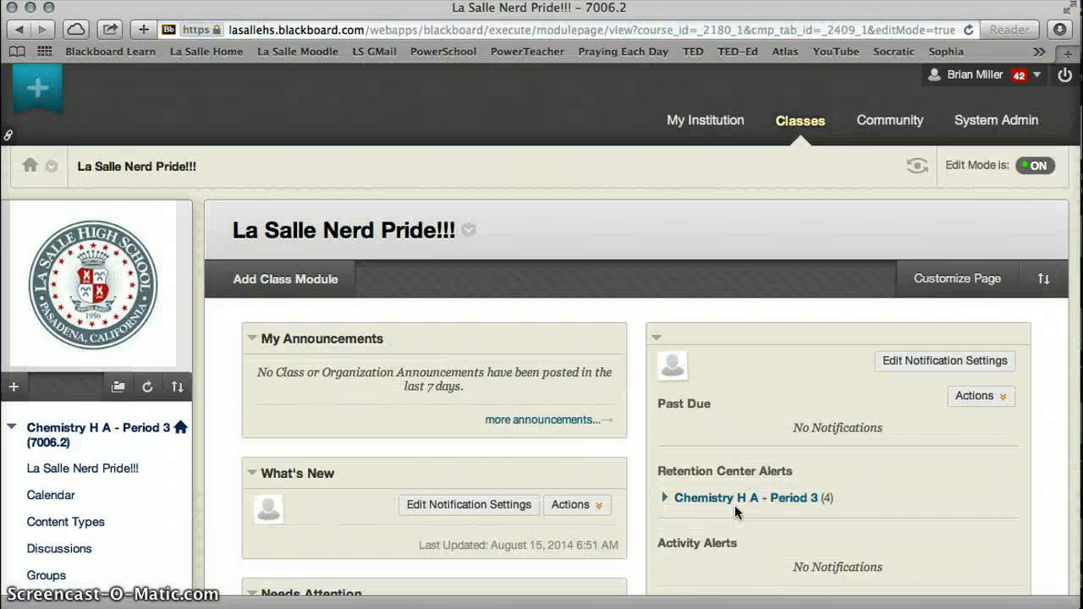
Open the Chemistry H A - Period 1 course from the class list and go to its Syllabus page
{"action": "left_click", "coordinate": [810, 125]}
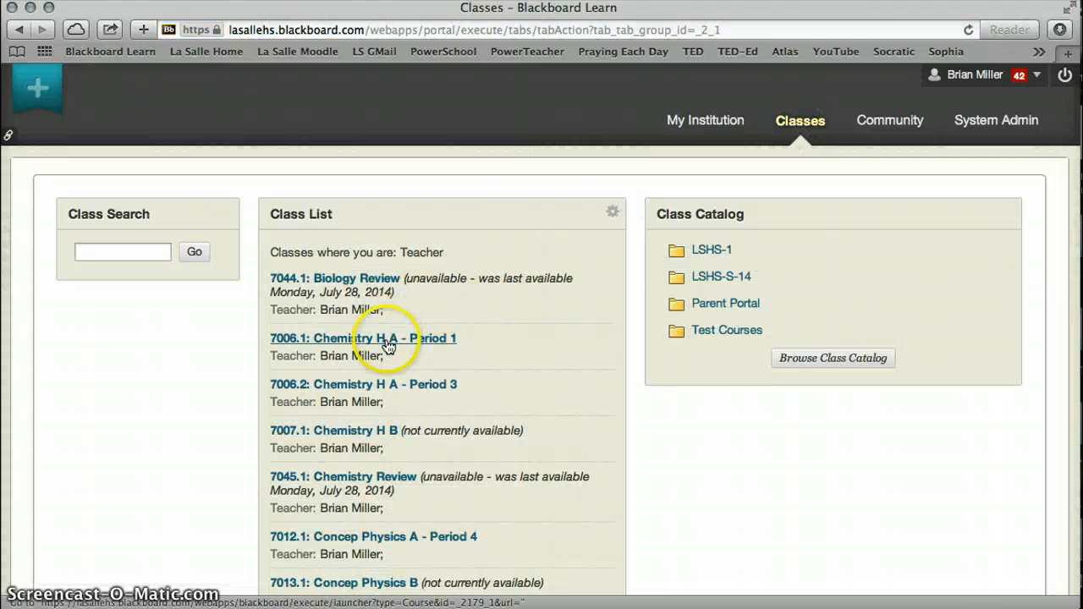
{"action": "left_click", "coordinate": [387, 342]}
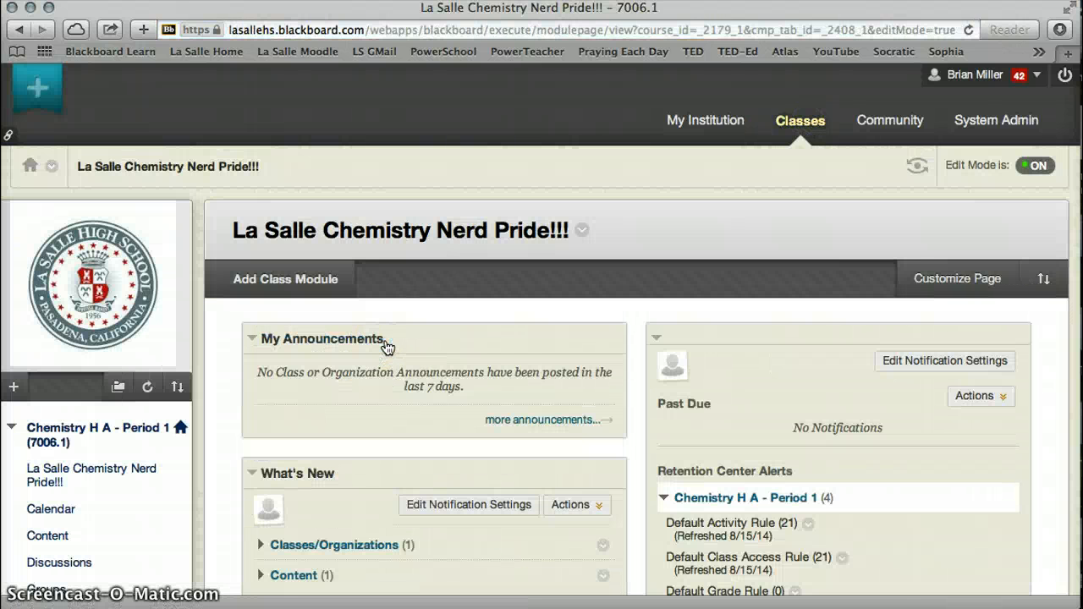
{"action": "scroll", "coordinate": [387, 346], "scroll_direction": "down", "scroll_amount": 5}
{"action": "left_click", "coordinate": [134, 360]}
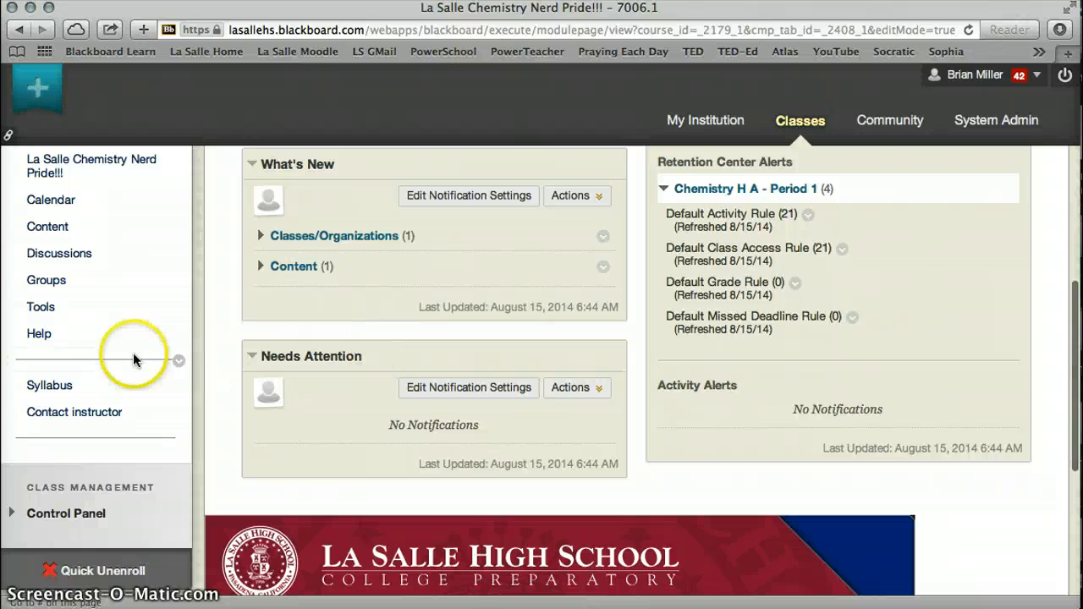
{"action": "left_click", "coordinate": [56, 385]}
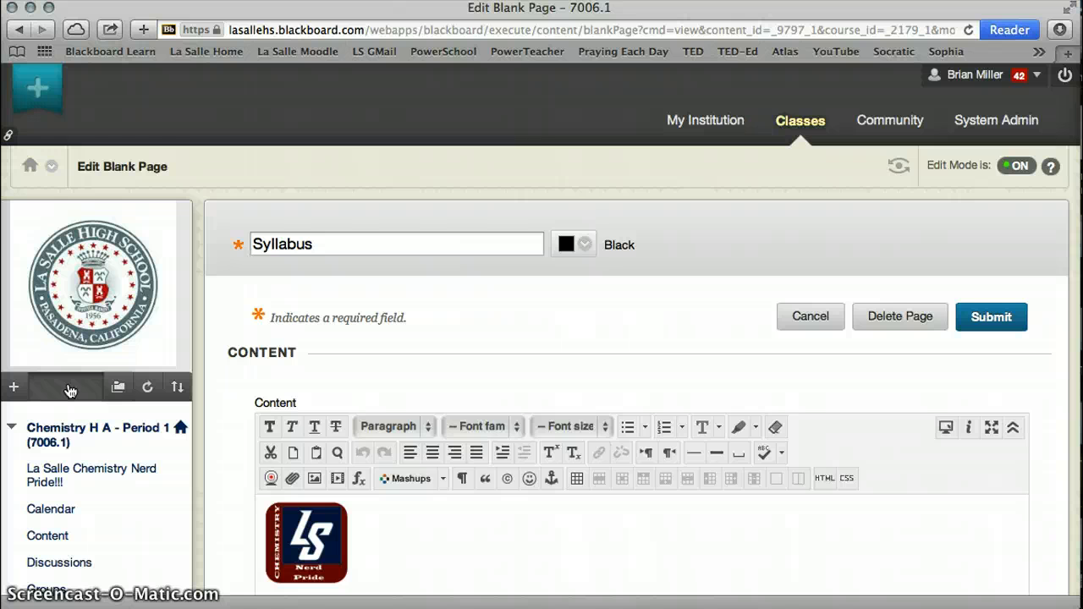
{"action": "scroll", "coordinate": [70, 390], "scroll_direction": "down", "scroll_amount": 4}
{"action": "left_click", "coordinate": [57, 517]}
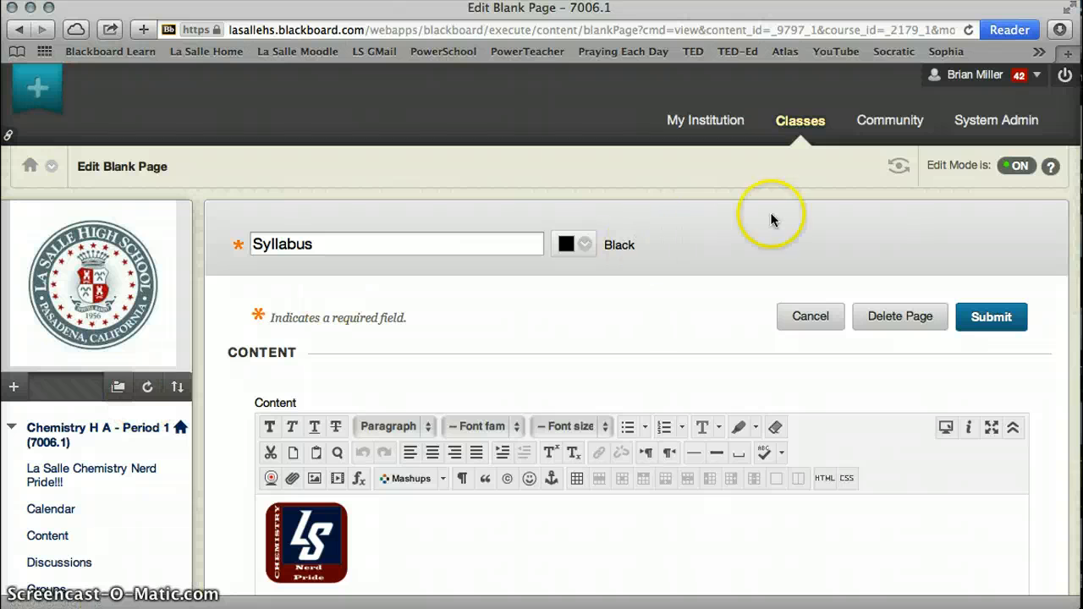
Turn on student preview for the Period 1 course and open its Syllabus page as a student
{"action": "left_click", "coordinate": [899, 166]}
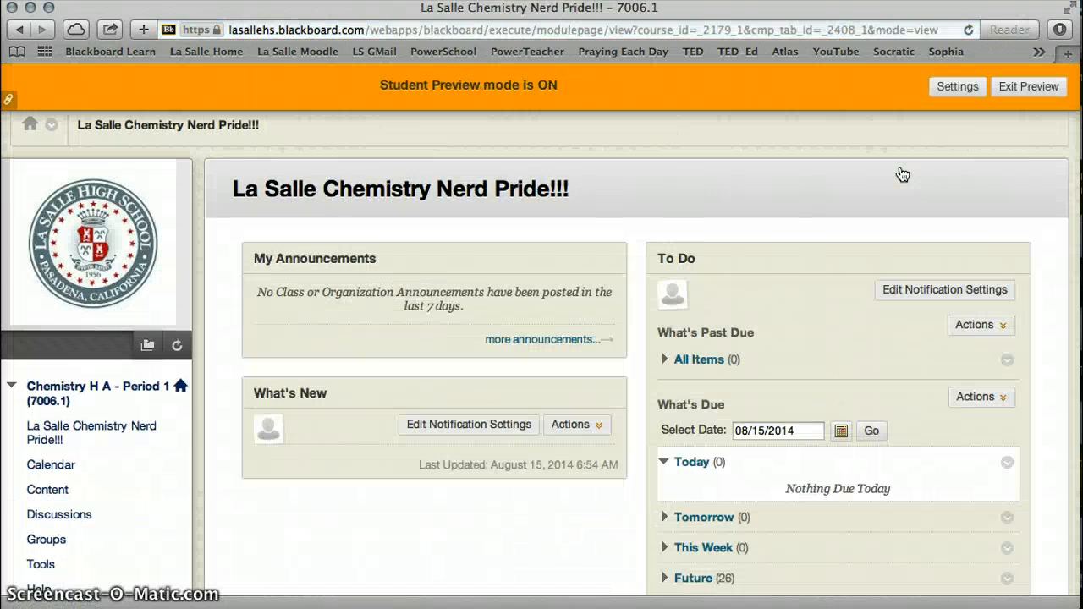
{"action": "left_click", "coordinate": [539, 292]}
{"action": "scroll", "coordinate": [79, 496], "scroll_direction": "down", "scroll_amount": 5}
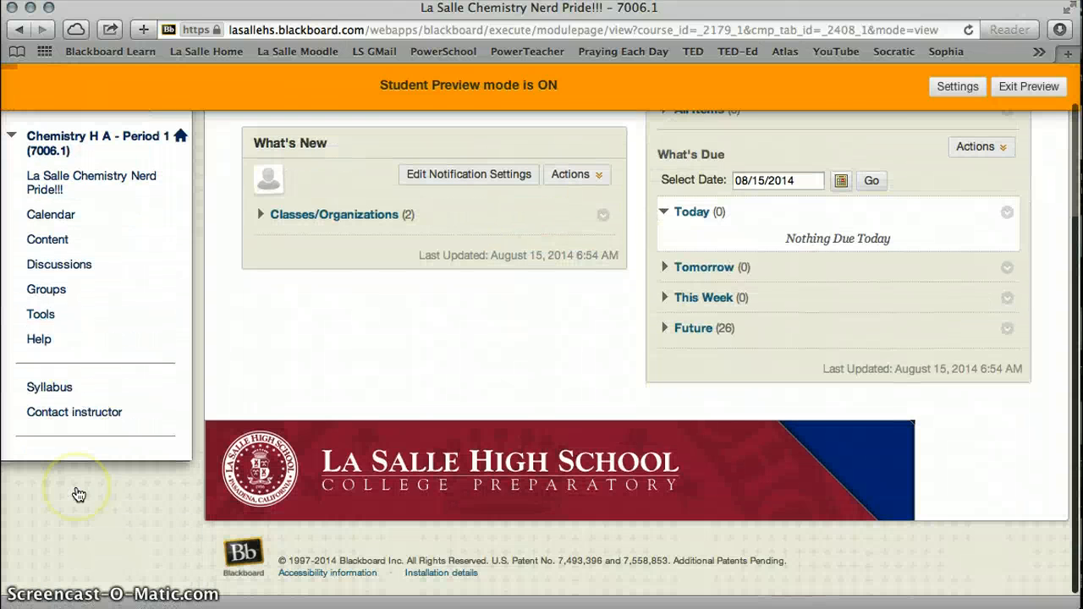
{"action": "left_click", "coordinate": [66, 398]}
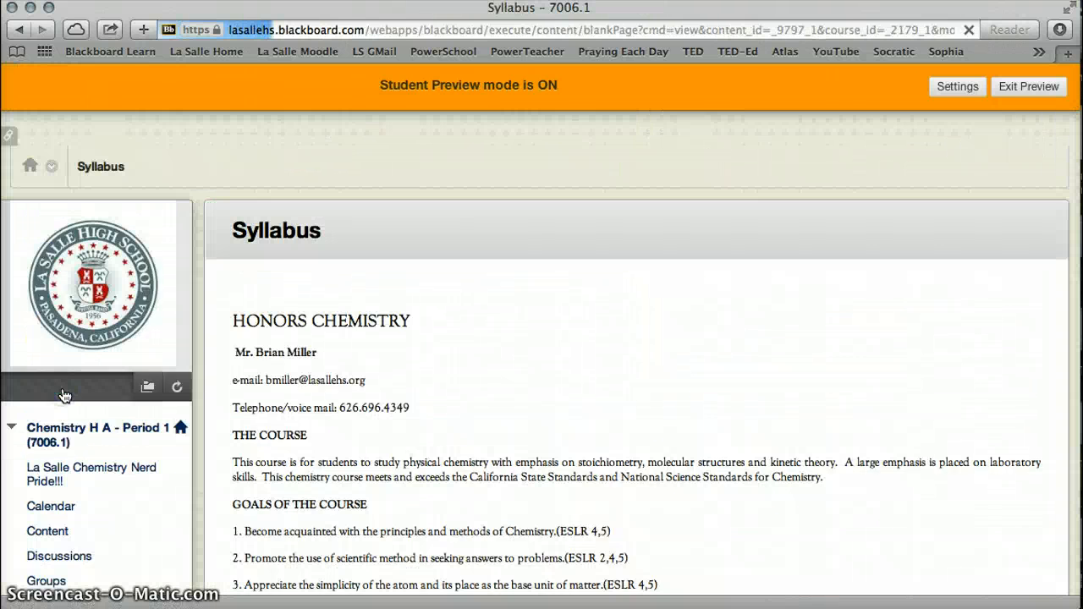
Review the pasted syllabus text from the course heading through the goals, objectives, methodologies and grading sections
{"action": "left_click", "coordinate": [362, 374]}
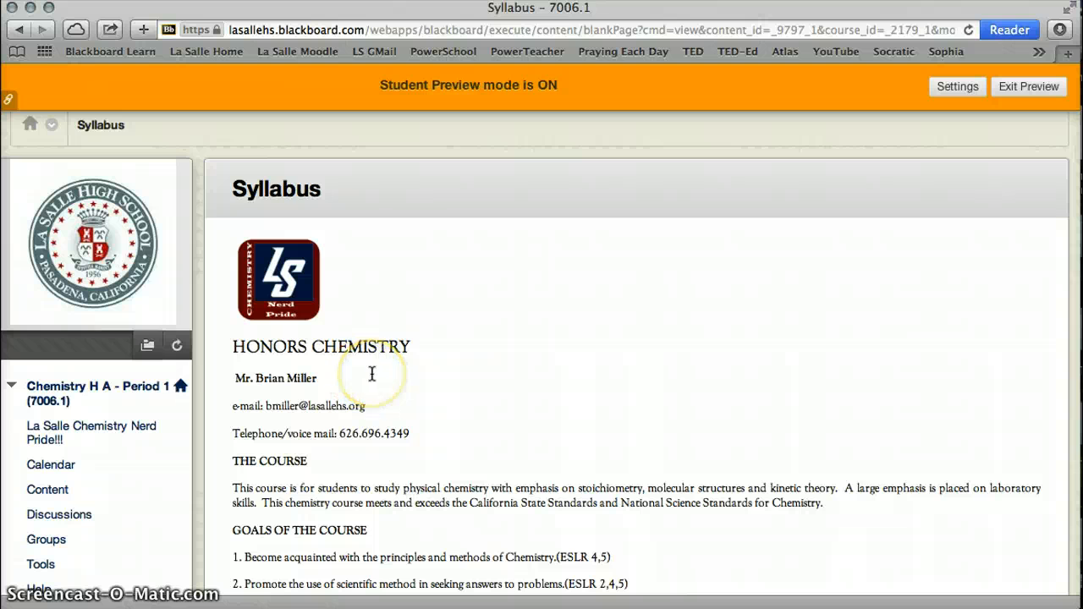
{"action": "scroll", "coordinate": [372, 374], "scroll_direction": "down", "scroll_amount": 10}
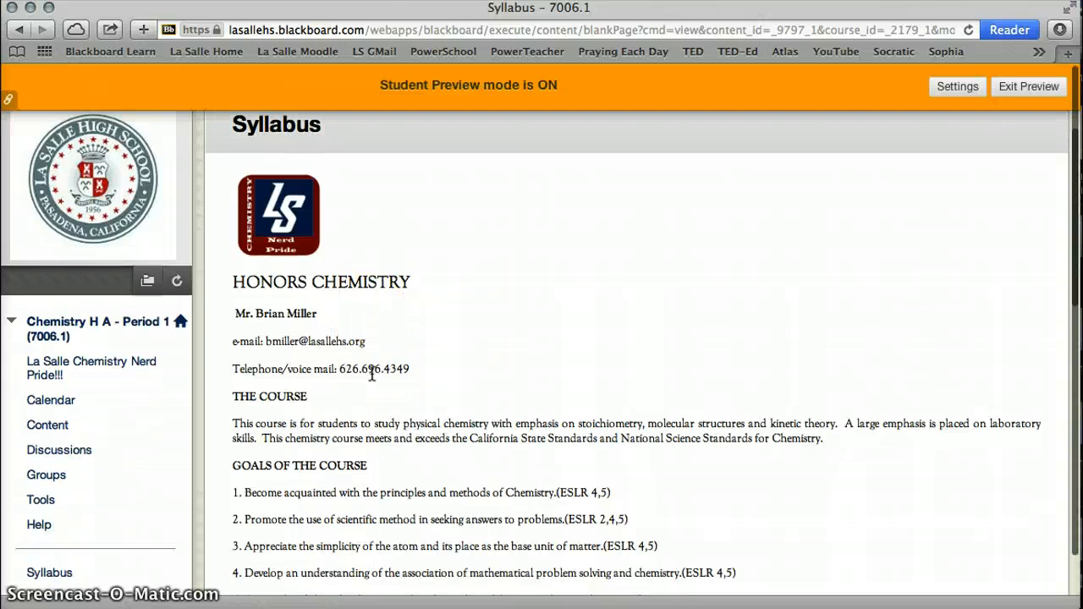
{"action": "scroll", "coordinate": [372, 374], "scroll_direction": "down", "scroll_amount": 6}
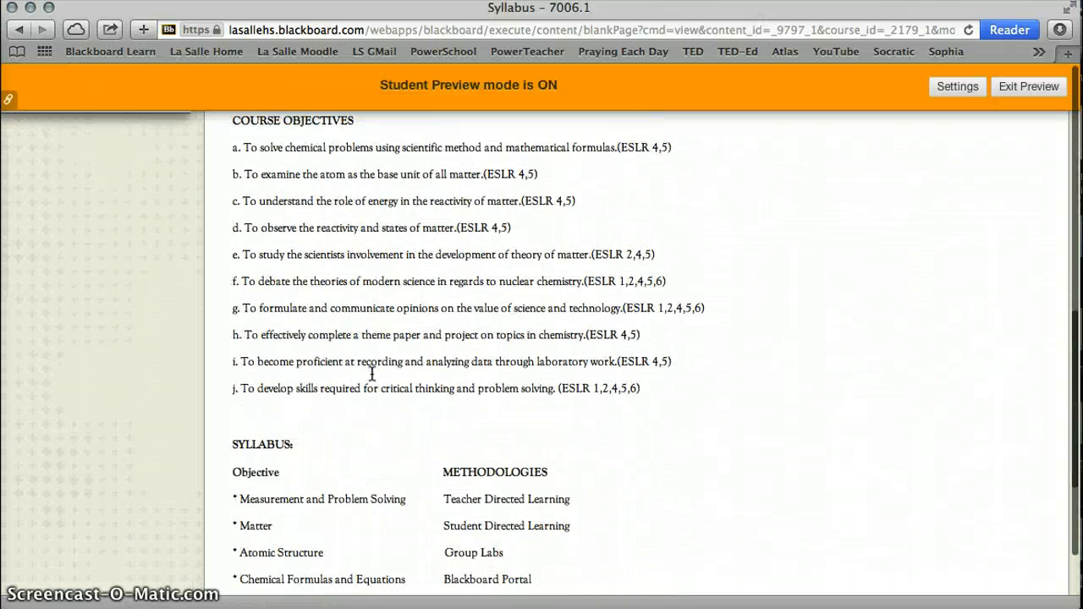
{"action": "scroll", "coordinate": [371, 373], "scroll_direction": "down", "scroll_amount": 4}
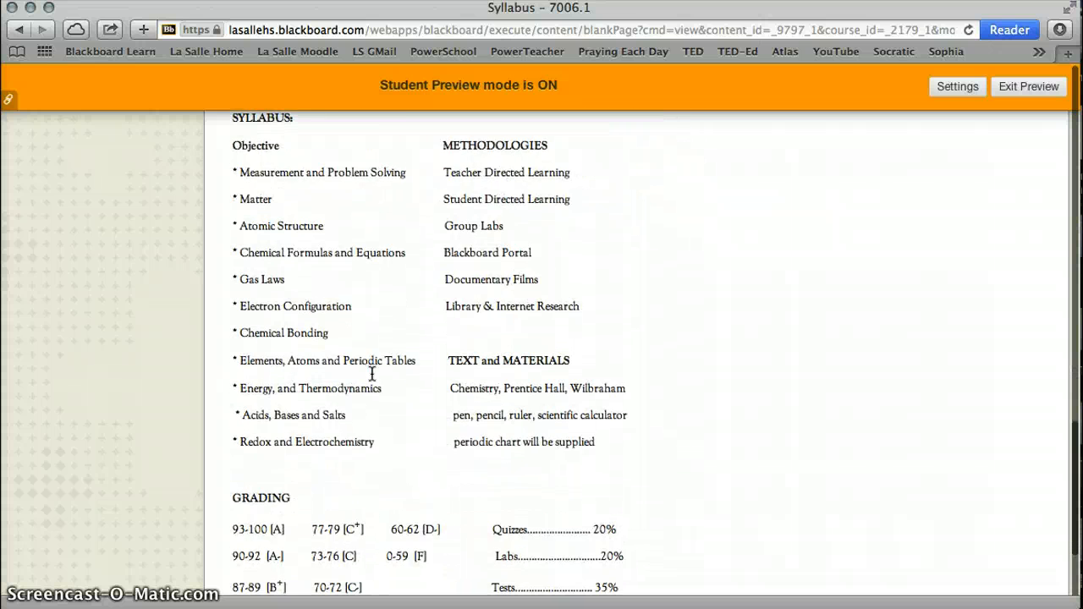
{"action": "scroll", "coordinate": [371, 374], "scroll_direction": "down", "scroll_amount": 1}
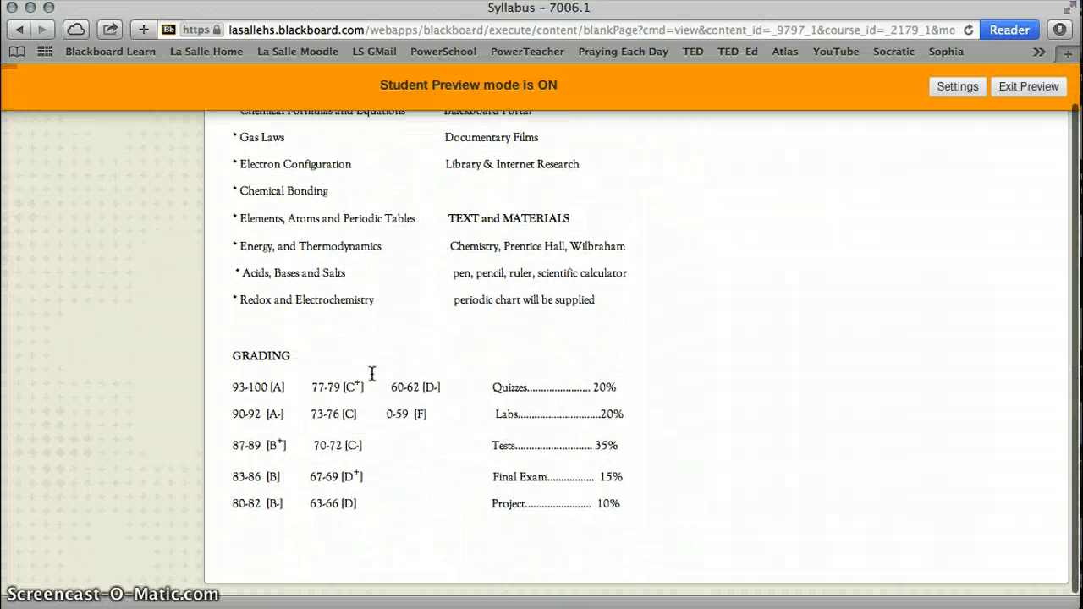
{"action": "scroll", "coordinate": [372, 374], "scroll_direction": "up", "scroll_amount": 7}
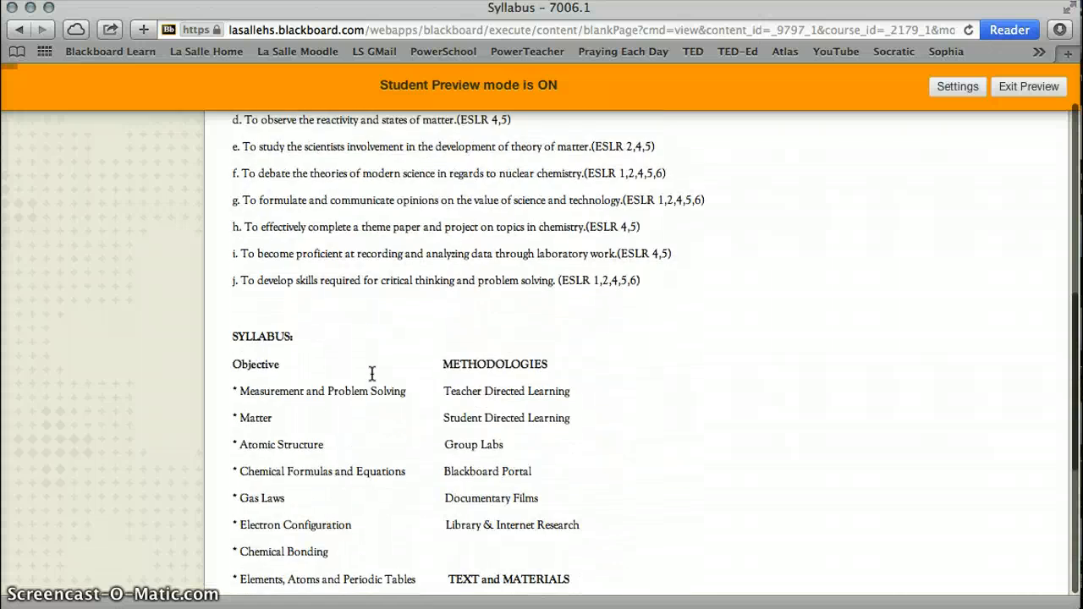
{"action": "scroll", "coordinate": [372, 374], "scroll_direction": "up", "scroll_amount": 12}
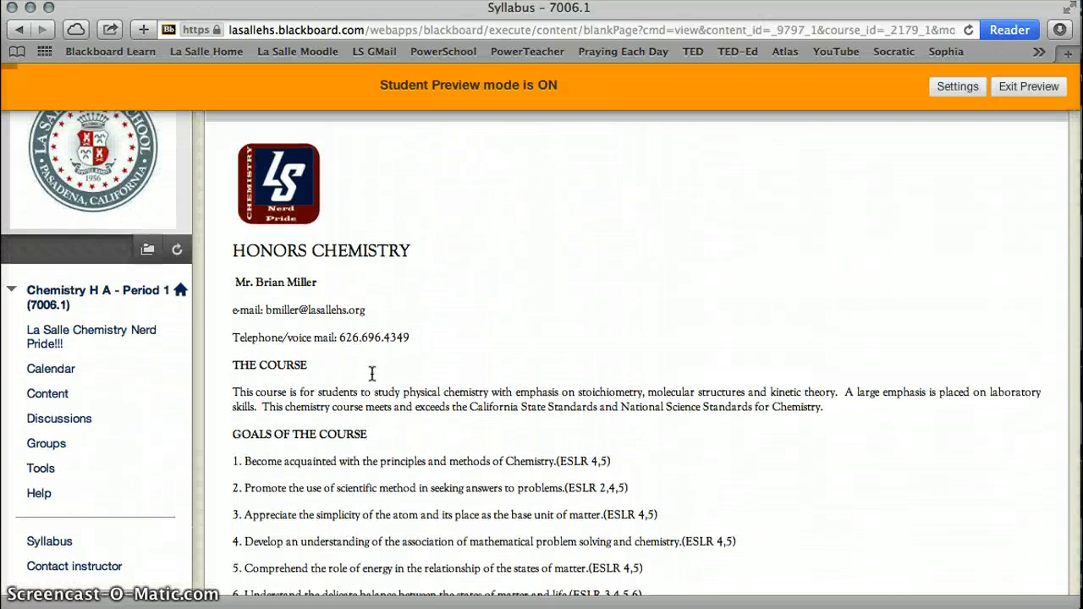
{"action": "scroll", "coordinate": [372, 374], "scroll_direction": "down", "scroll_amount": 5}
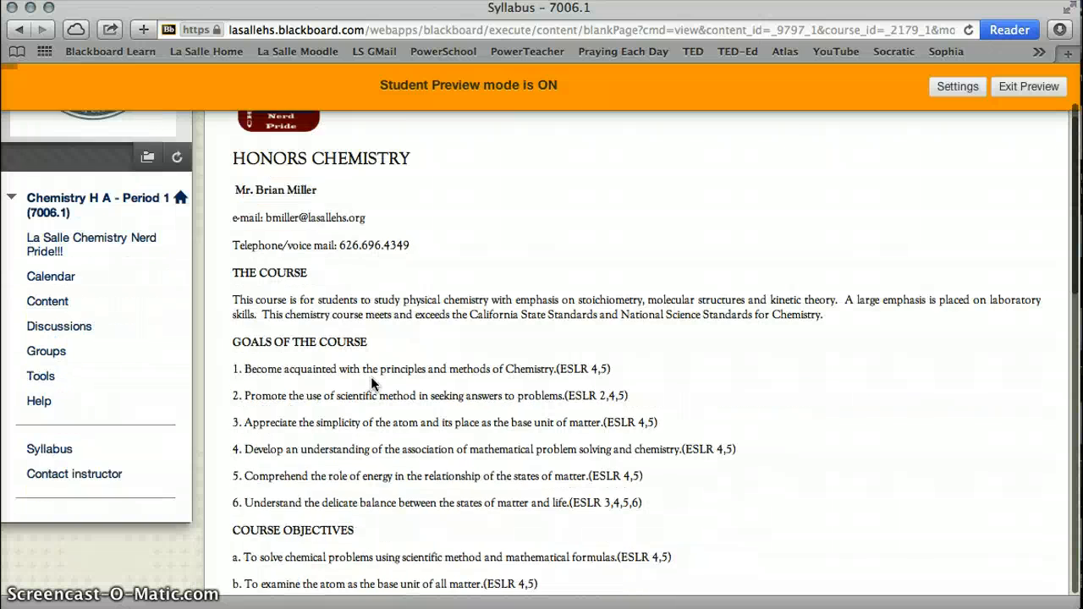
{"action": "scroll", "coordinate": [371, 378], "scroll_direction": "down", "scroll_amount": 3}
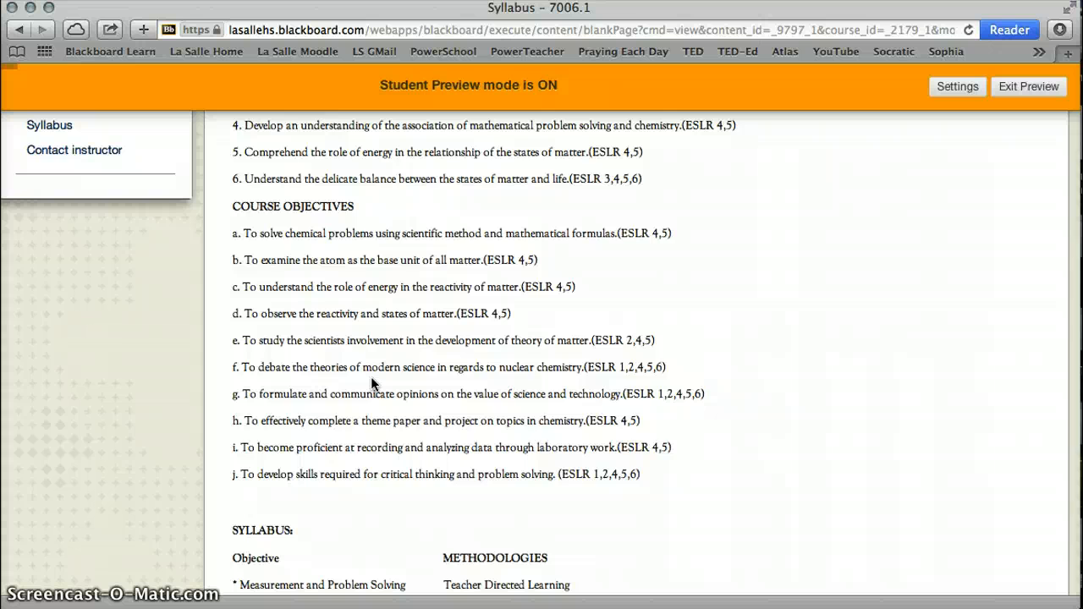
{"action": "scroll", "coordinate": [370, 376], "scroll_direction": "up", "scroll_amount": 9}
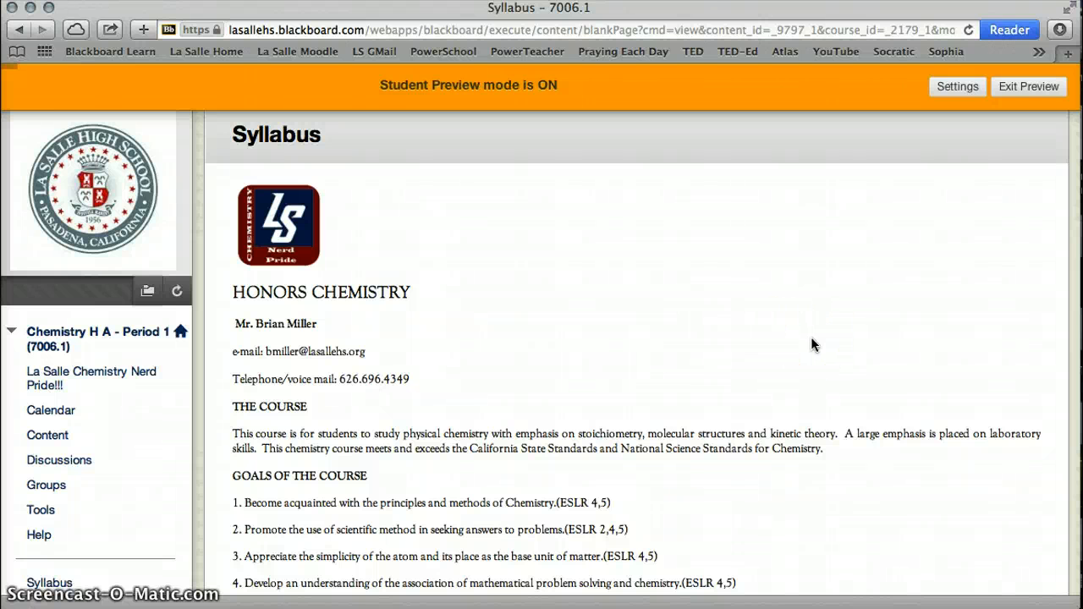
Exit the Period 1 student preview, deleting the preview user and all data
{"action": "left_click", "coordinate": [1030, 91]}
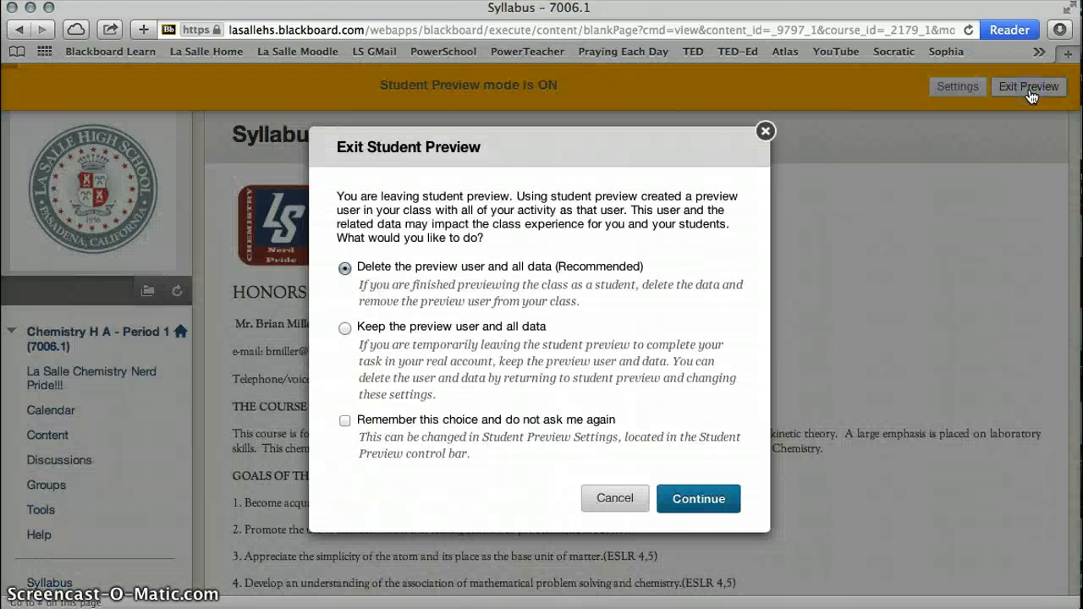
{"action": "left_click", "coordinate": [716, 501]}
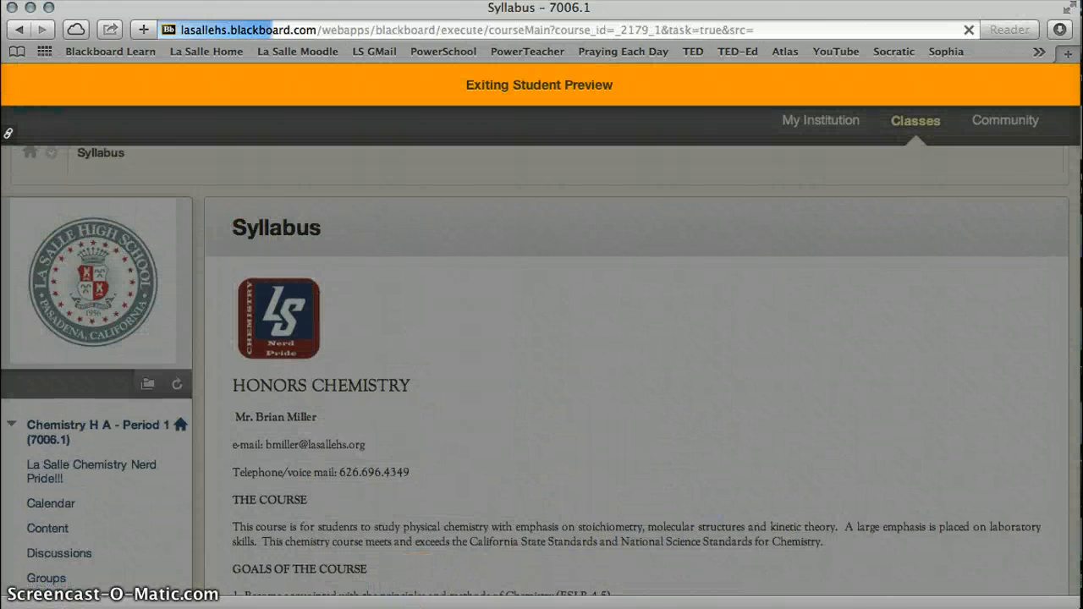